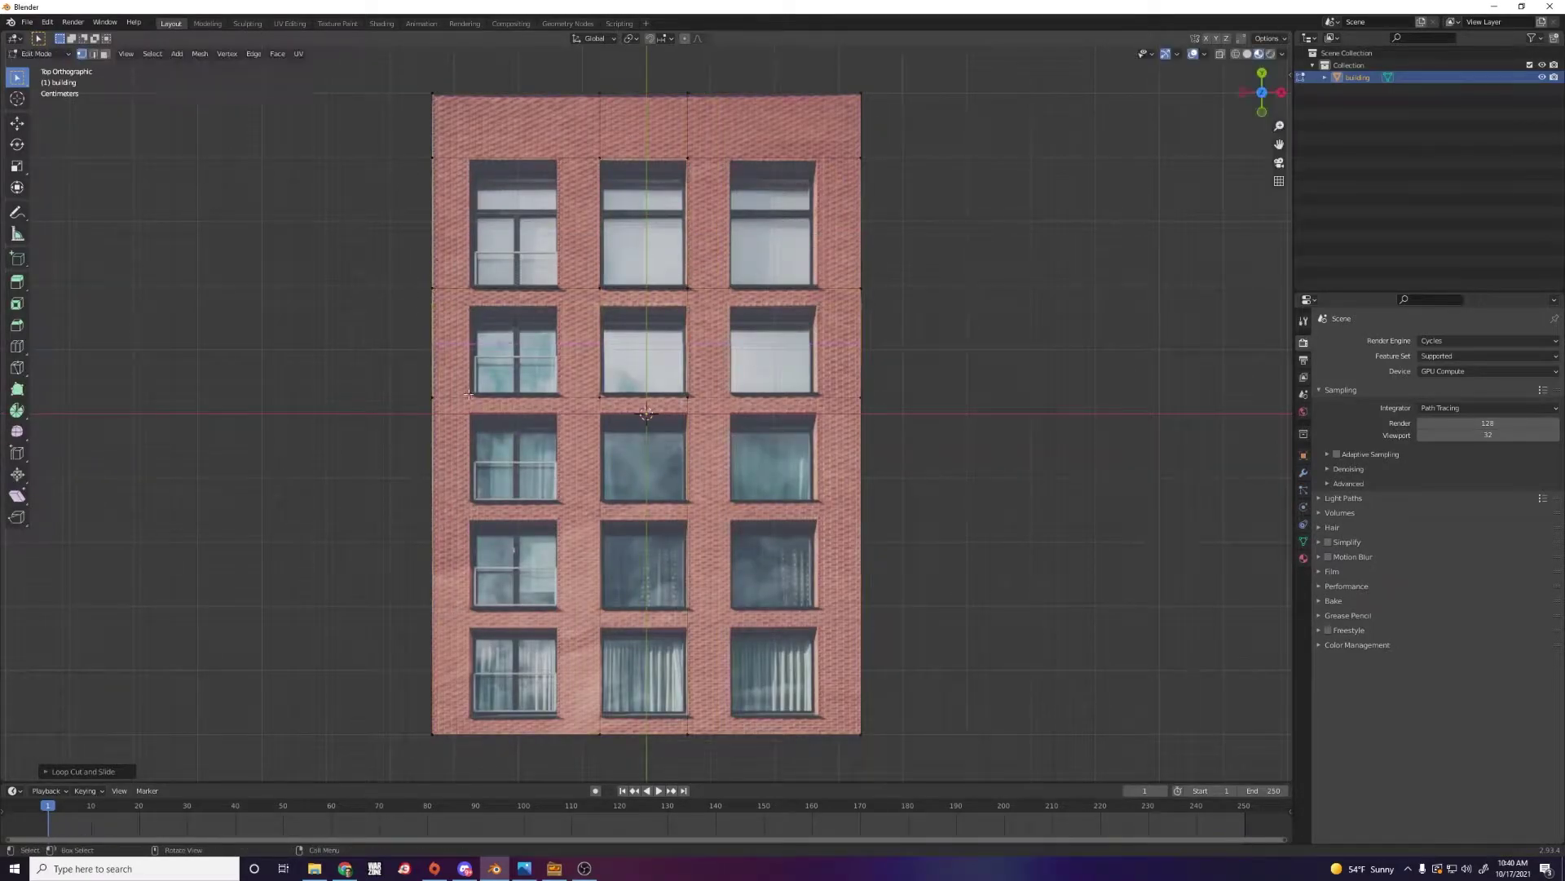
Add a Ctrl+R loop cut across the brick facade plane, leaving the new edge loop unslid
key(ctrl+r)
click(580, 92)
click(581, 93)
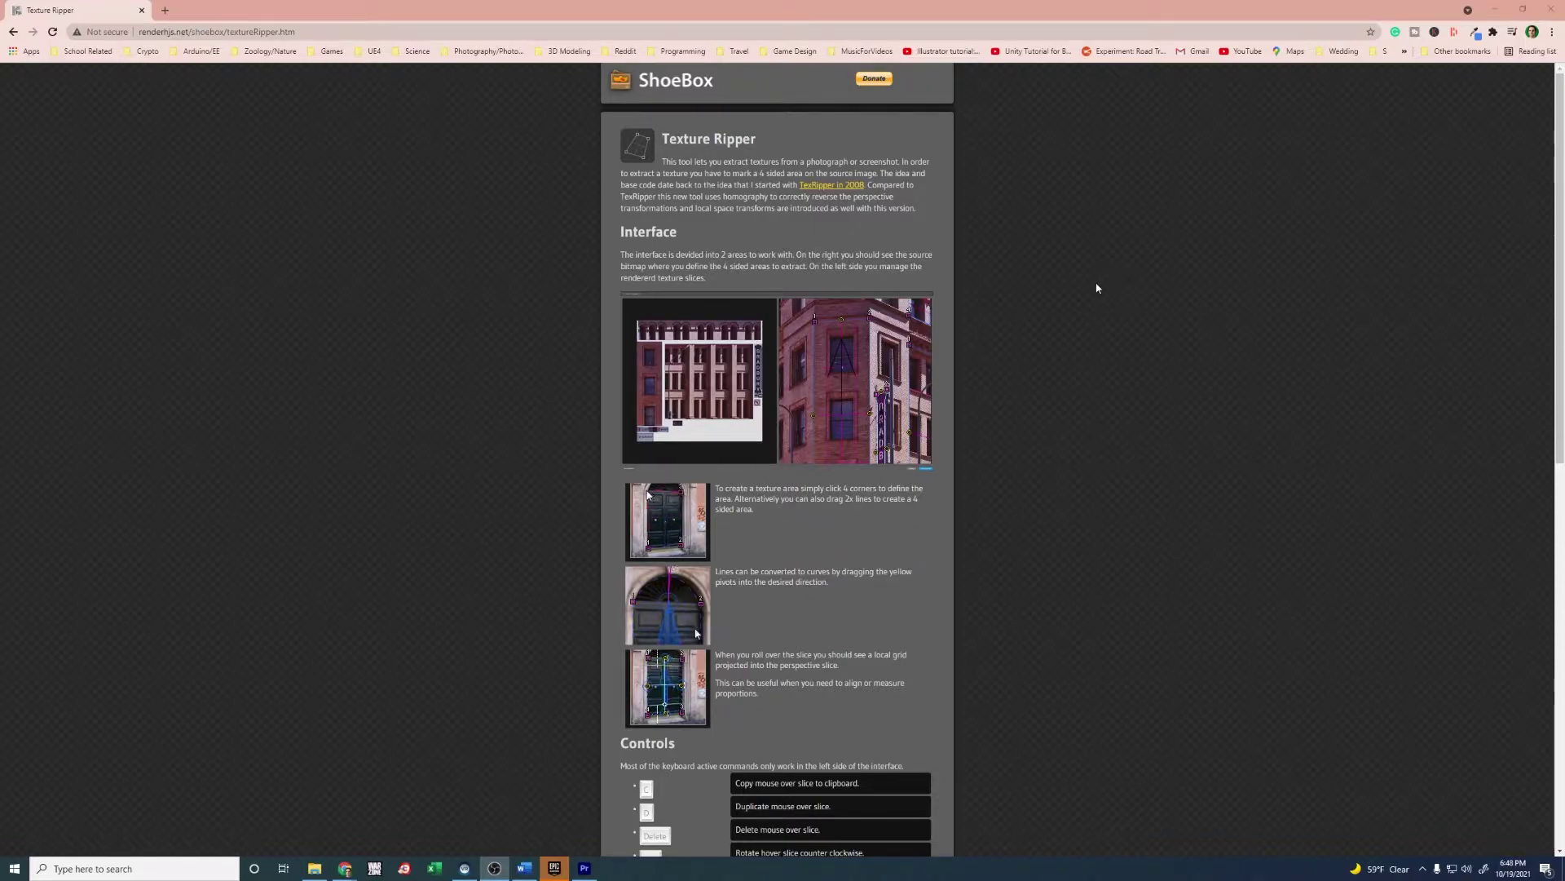
Scroll through the ShoeBox Texture Ripper guide to find the Adobe AIR runtime link
scroll(1096, 288, down, 1)
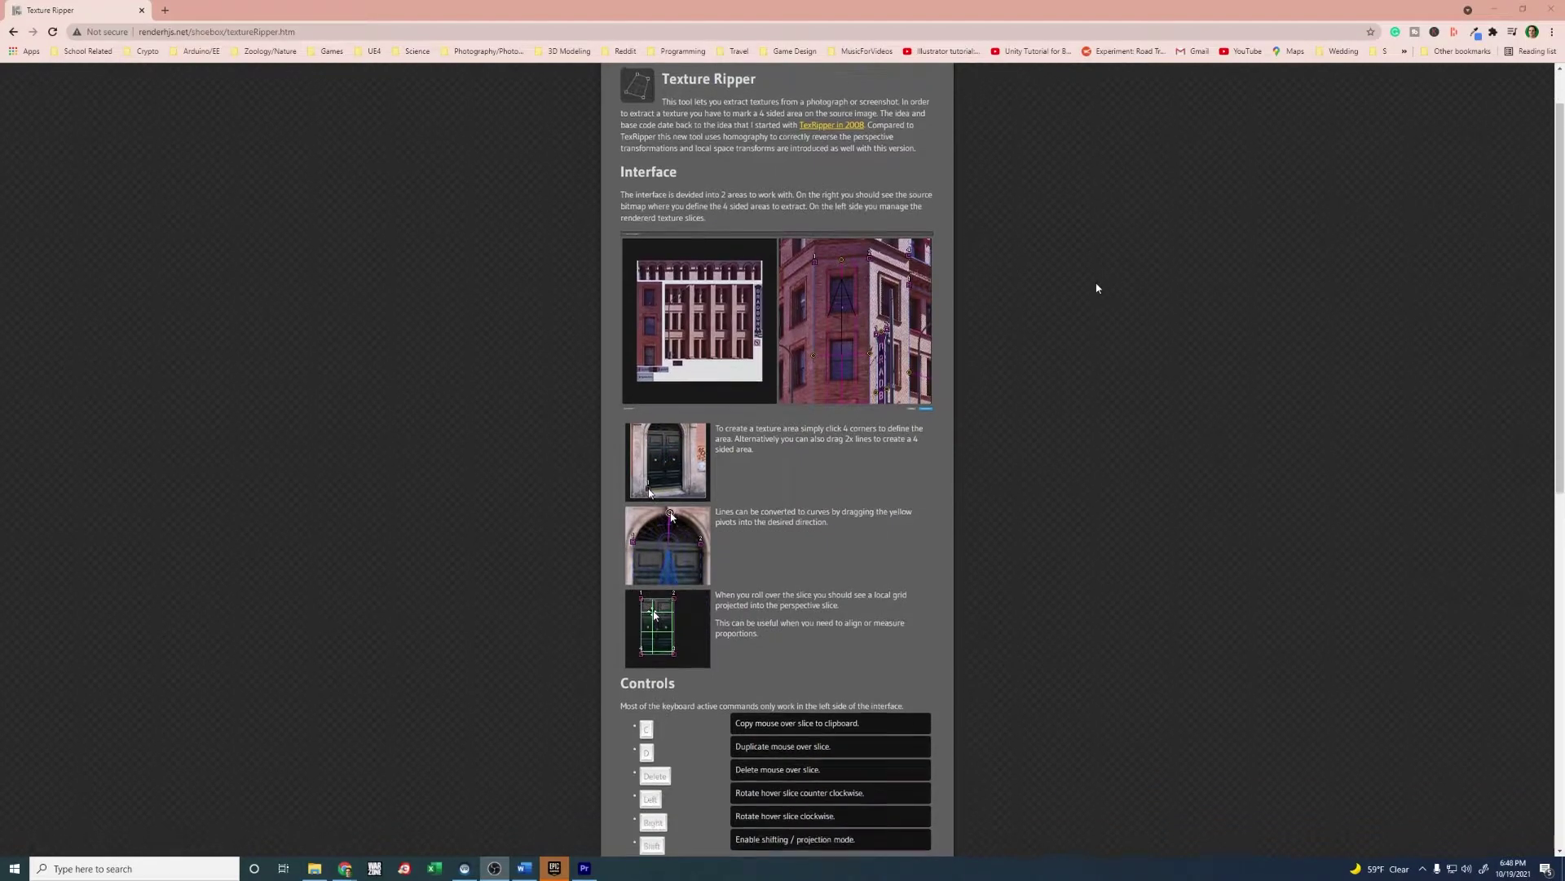
scroll(1097, 288, down, 3)
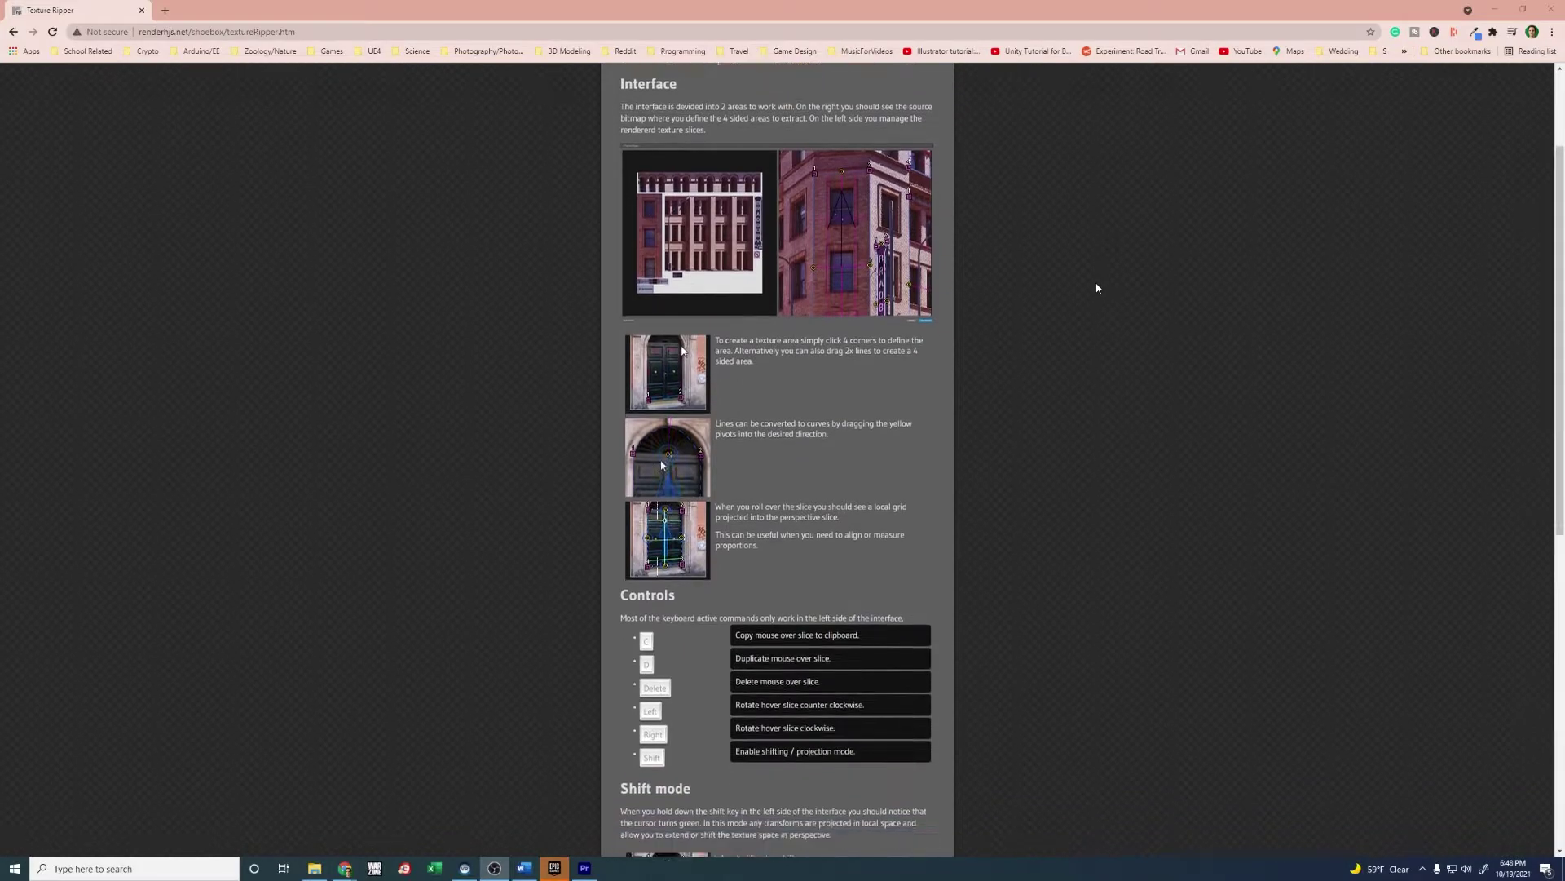
scroll(1097, 287, down, 2)
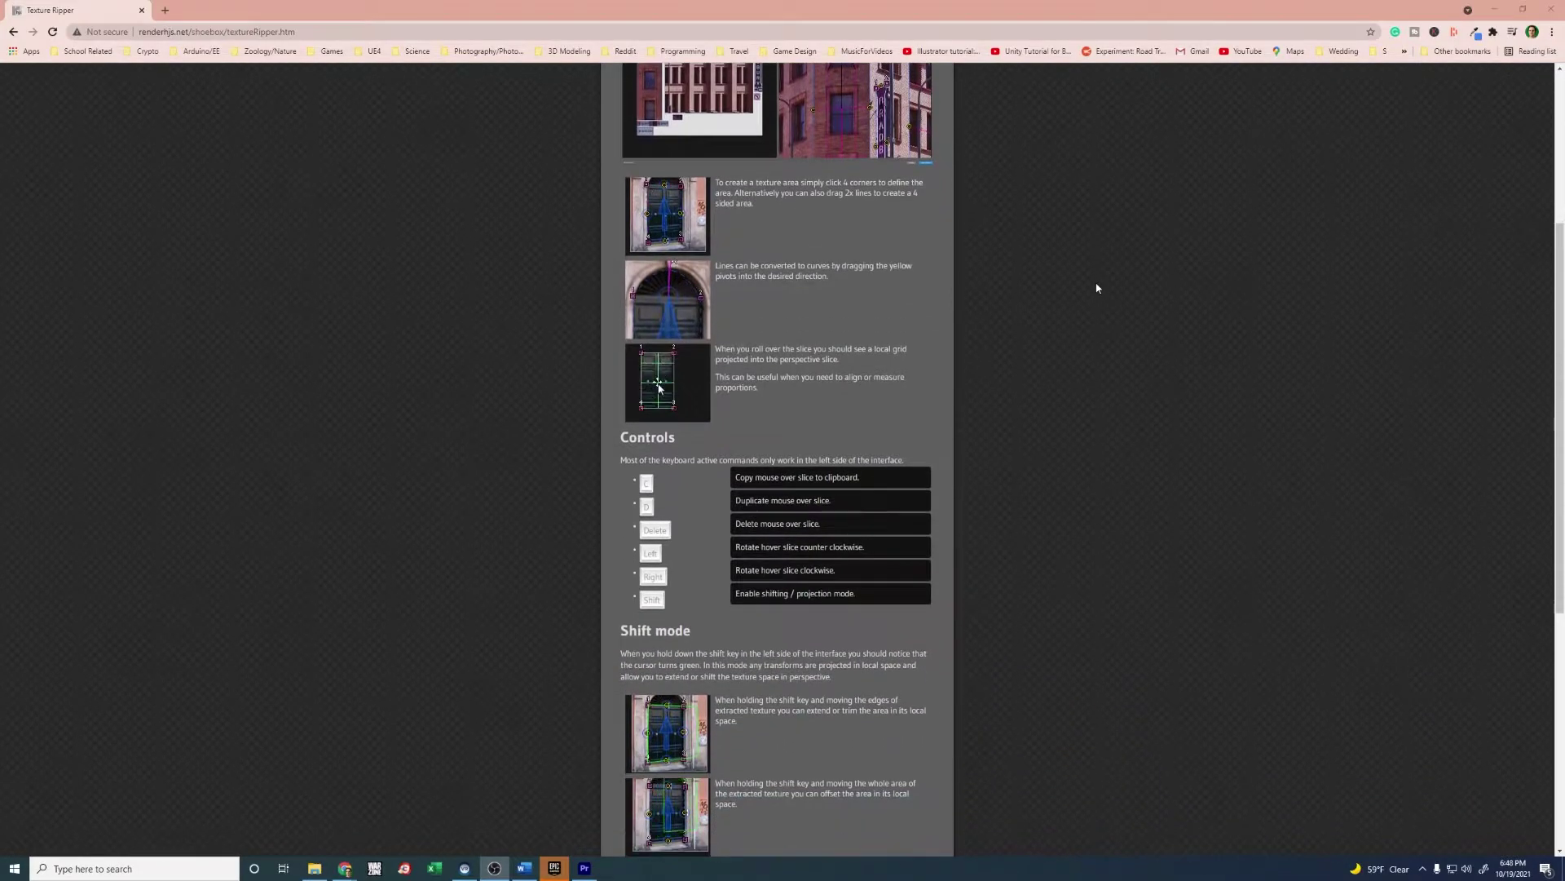
scroll(1096, 287, down, 1)
scroll(1096, 288, down, 2)
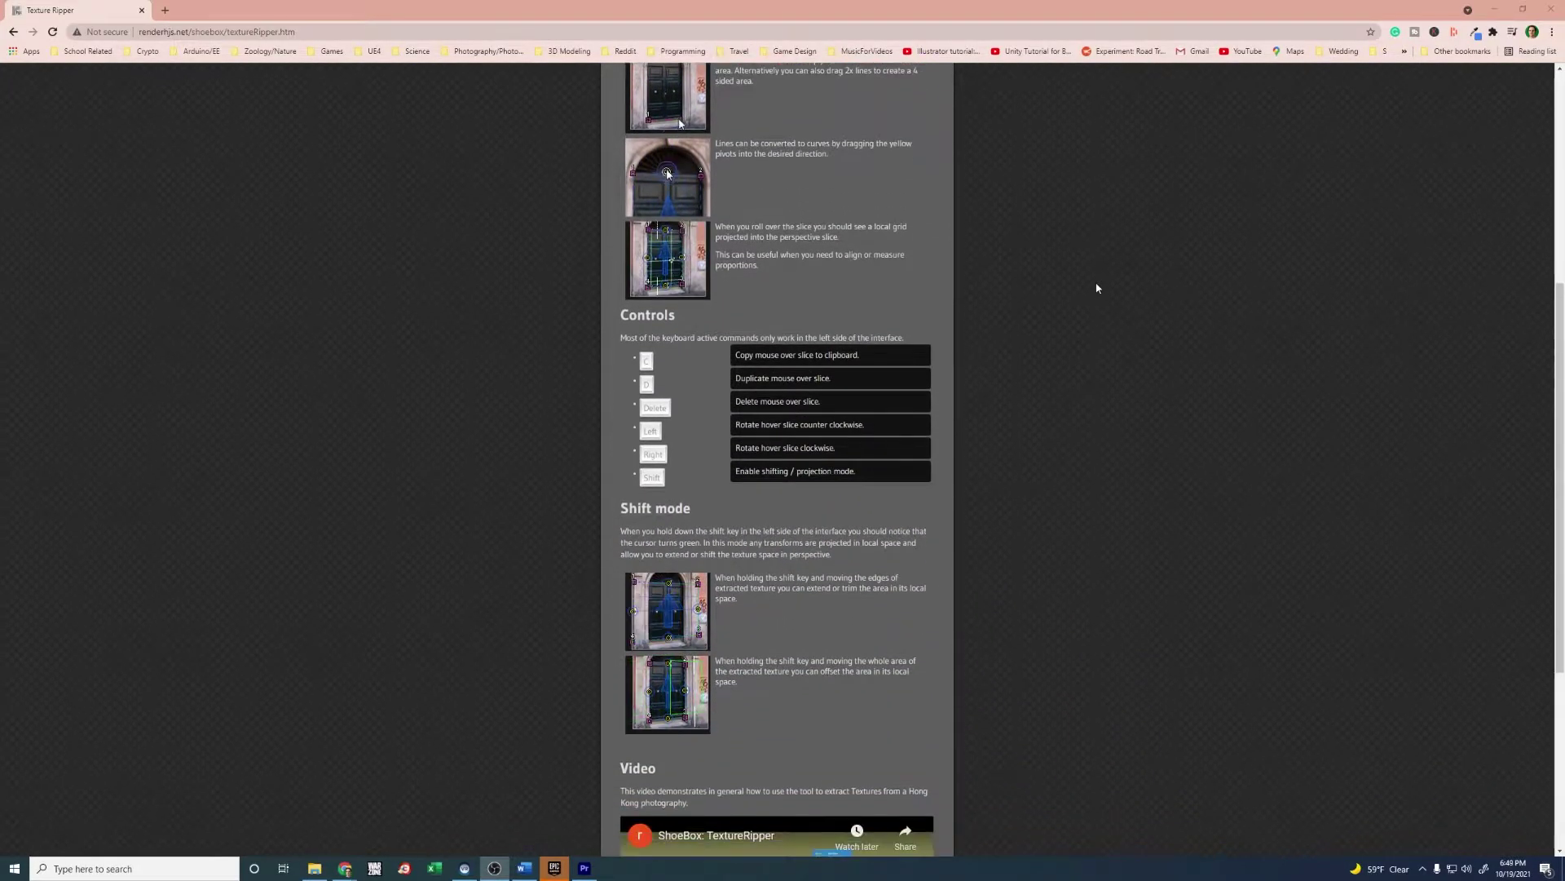
scroll(1097, 288, down, 2)
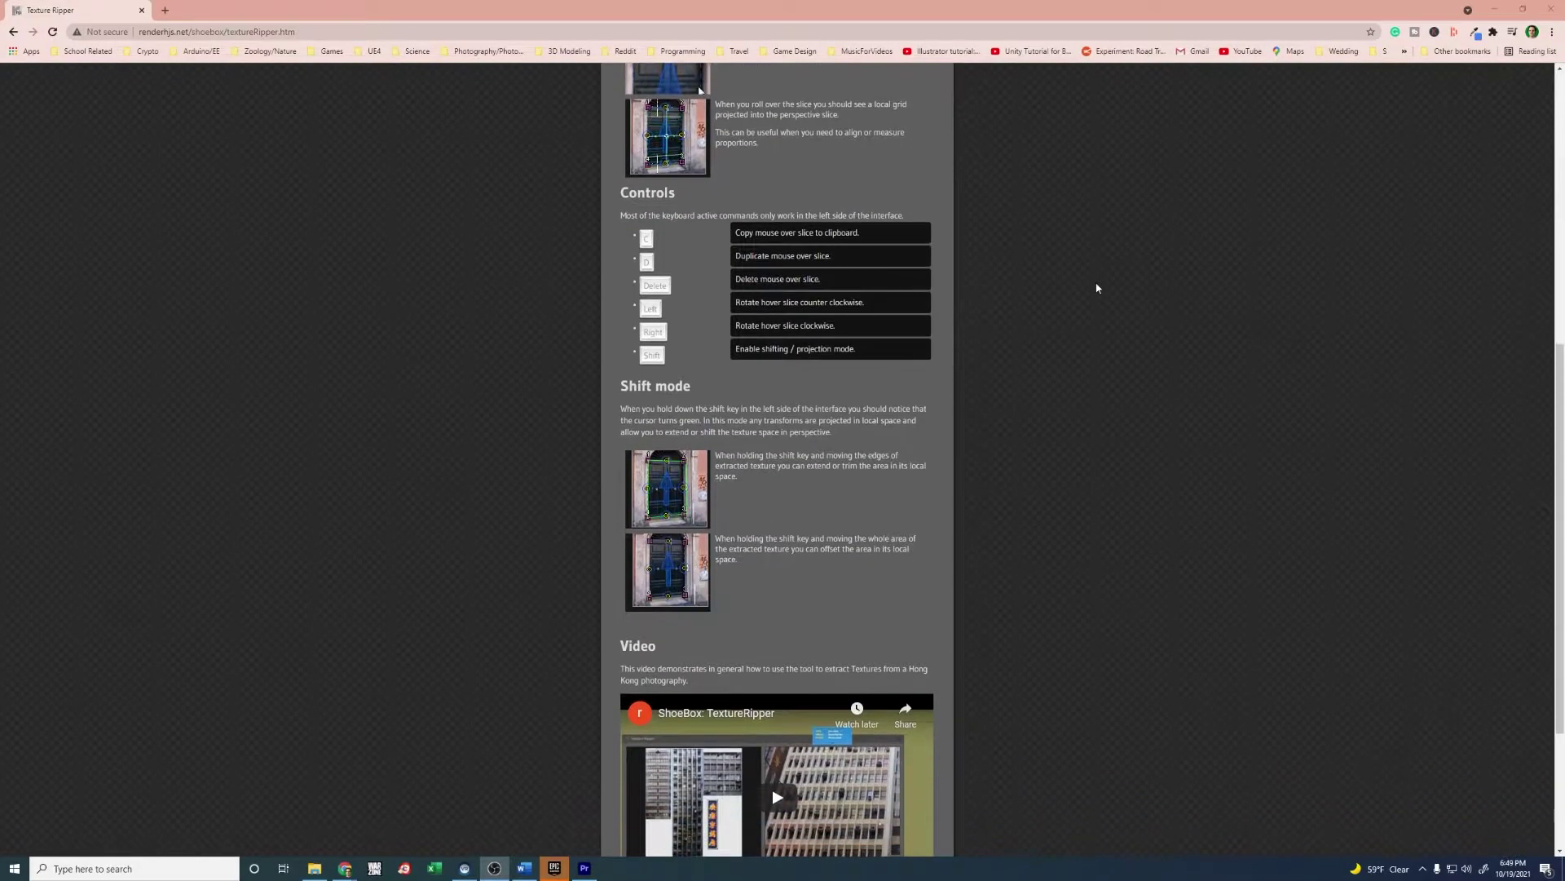
scroll(1096, 288, down, 1)
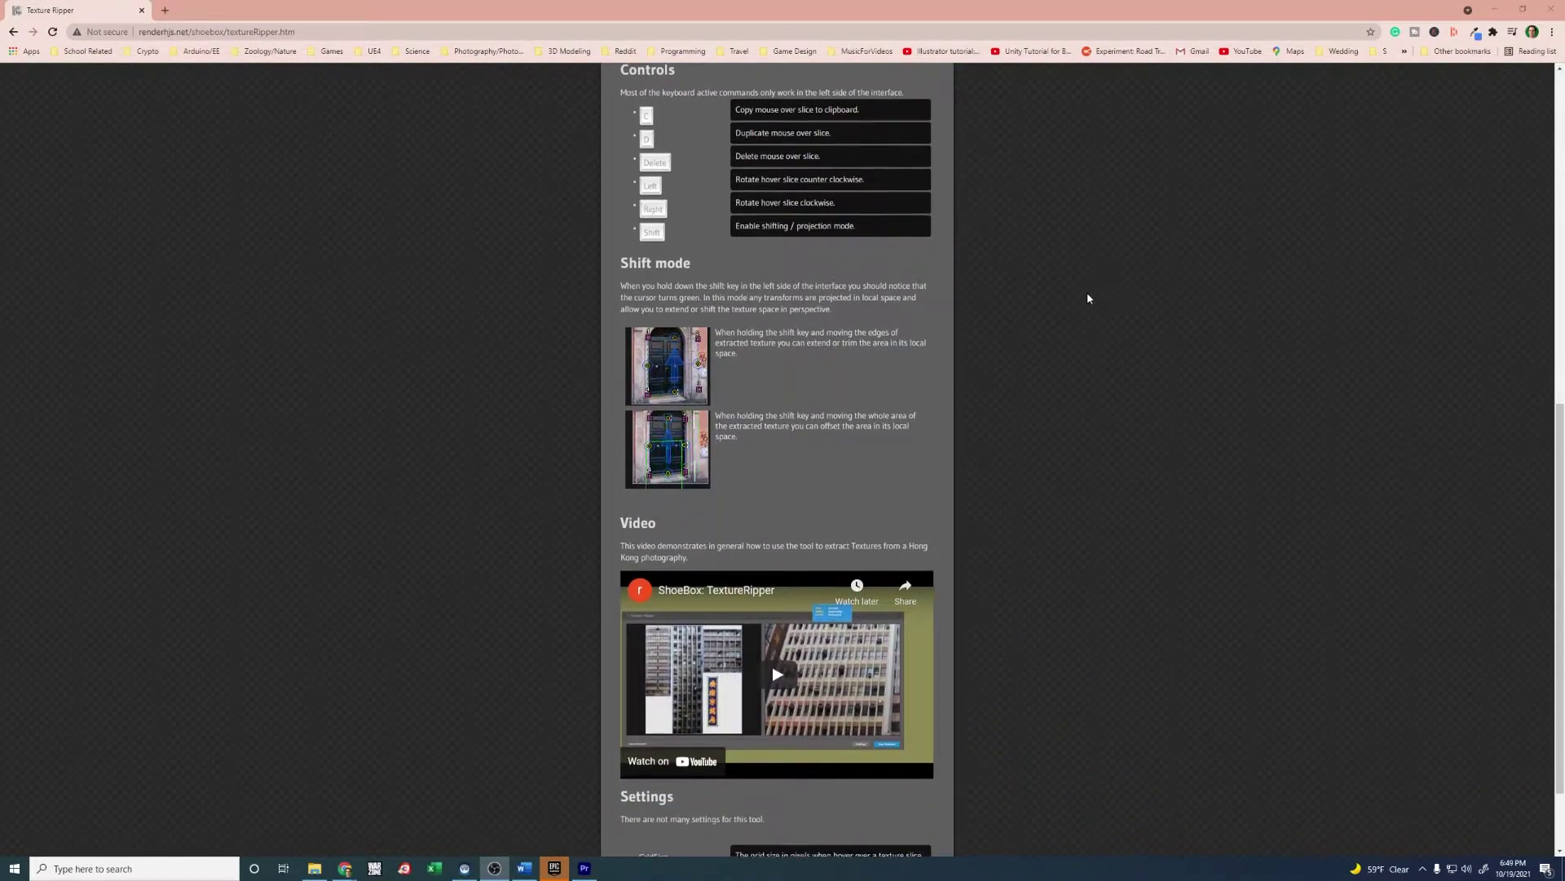
scroll(1088, 292, down, 1)
scroll(1087, 292, down, 1)
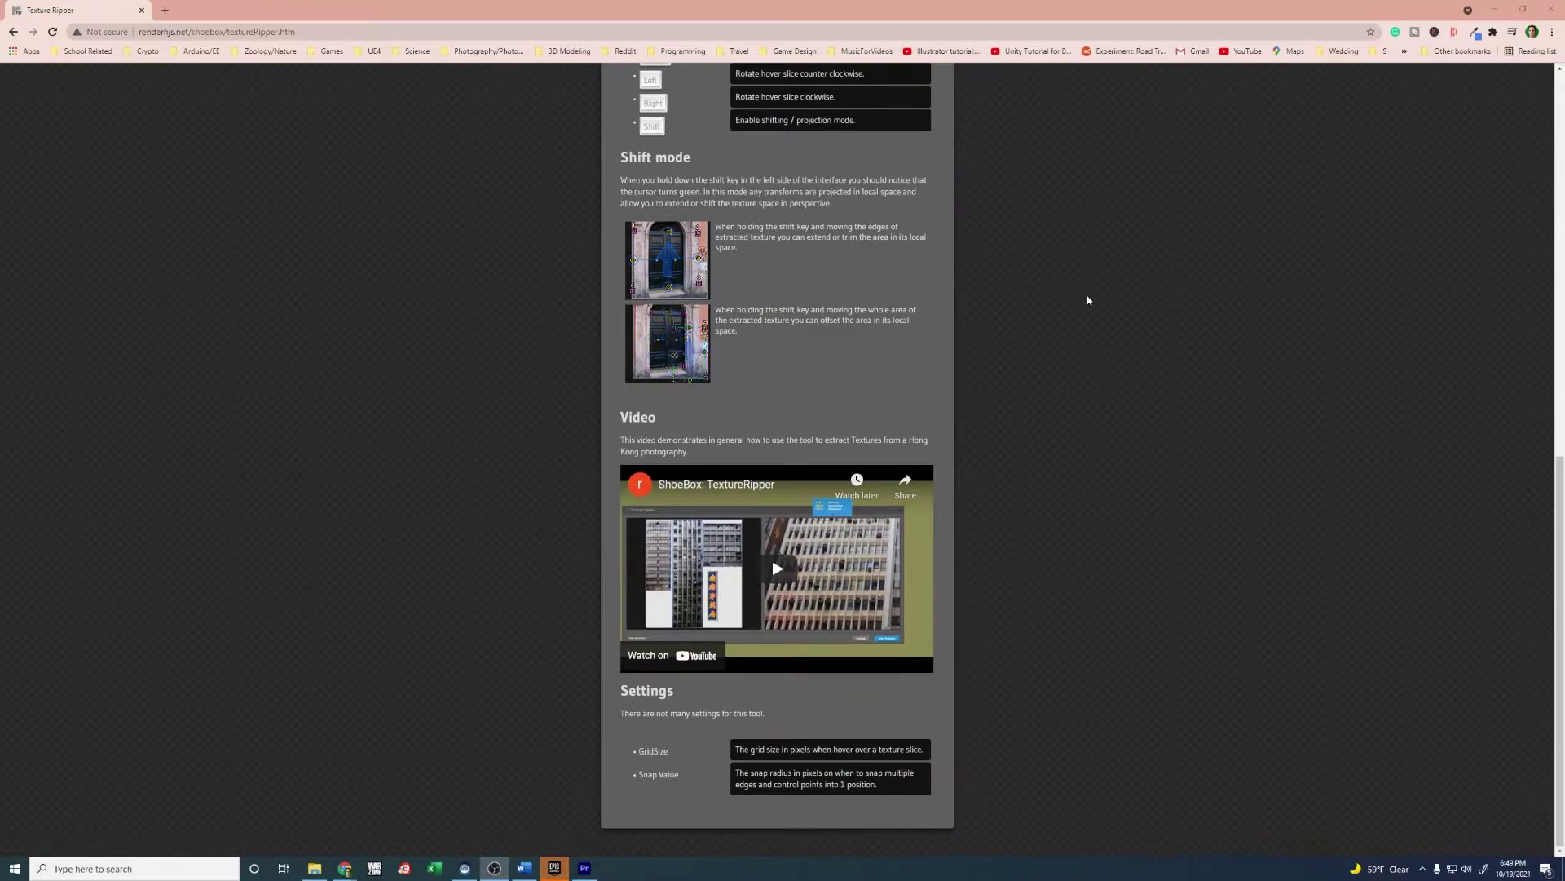
scroll(1088, 300, up, 3)
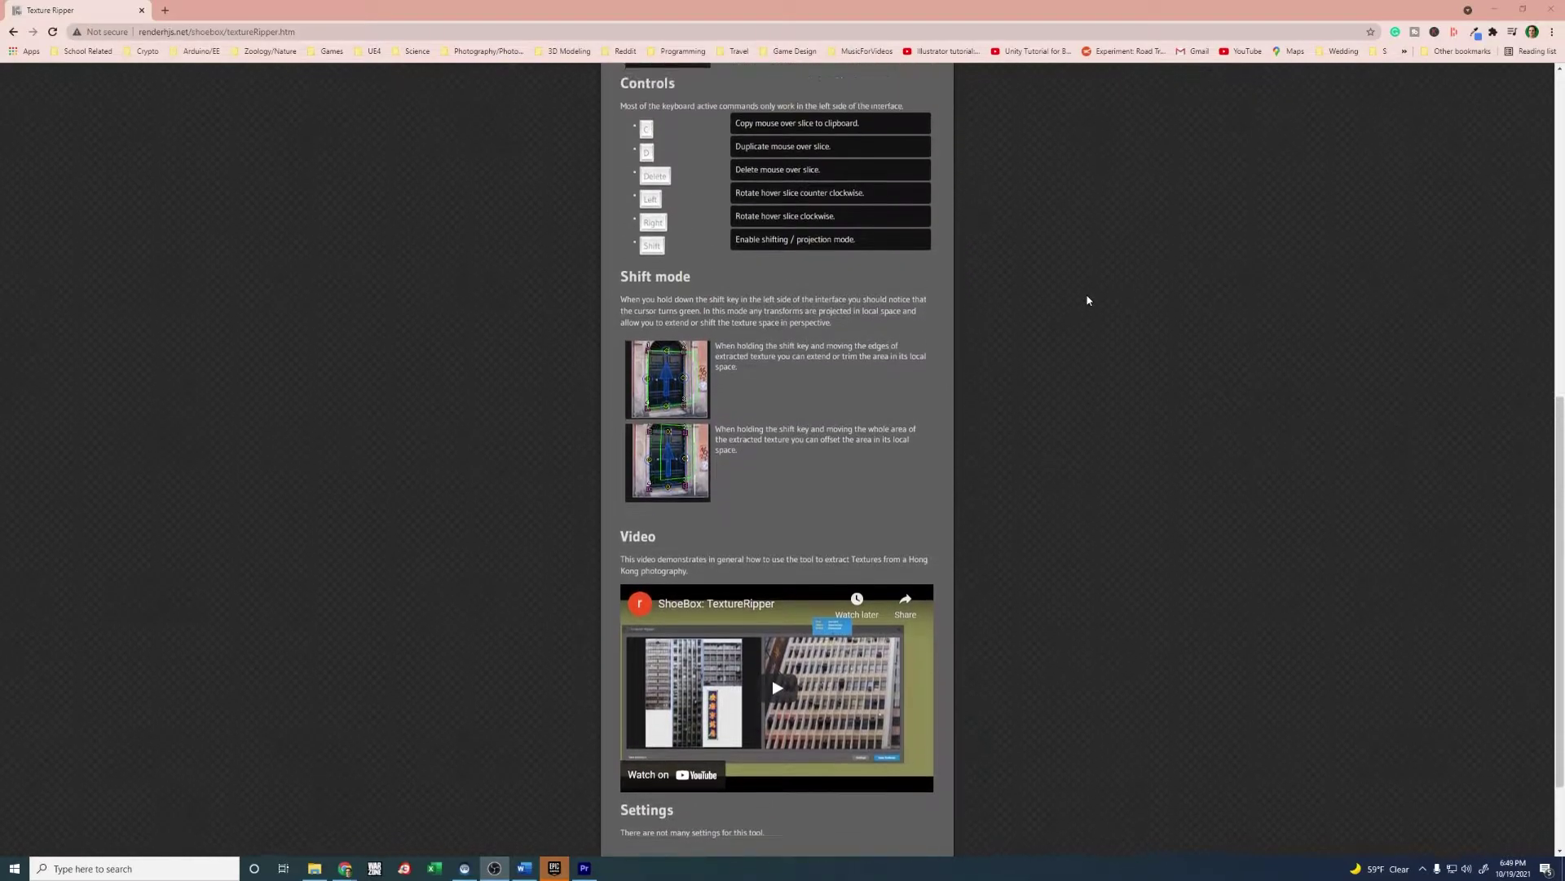
scroll(1088, 300, up, 3)
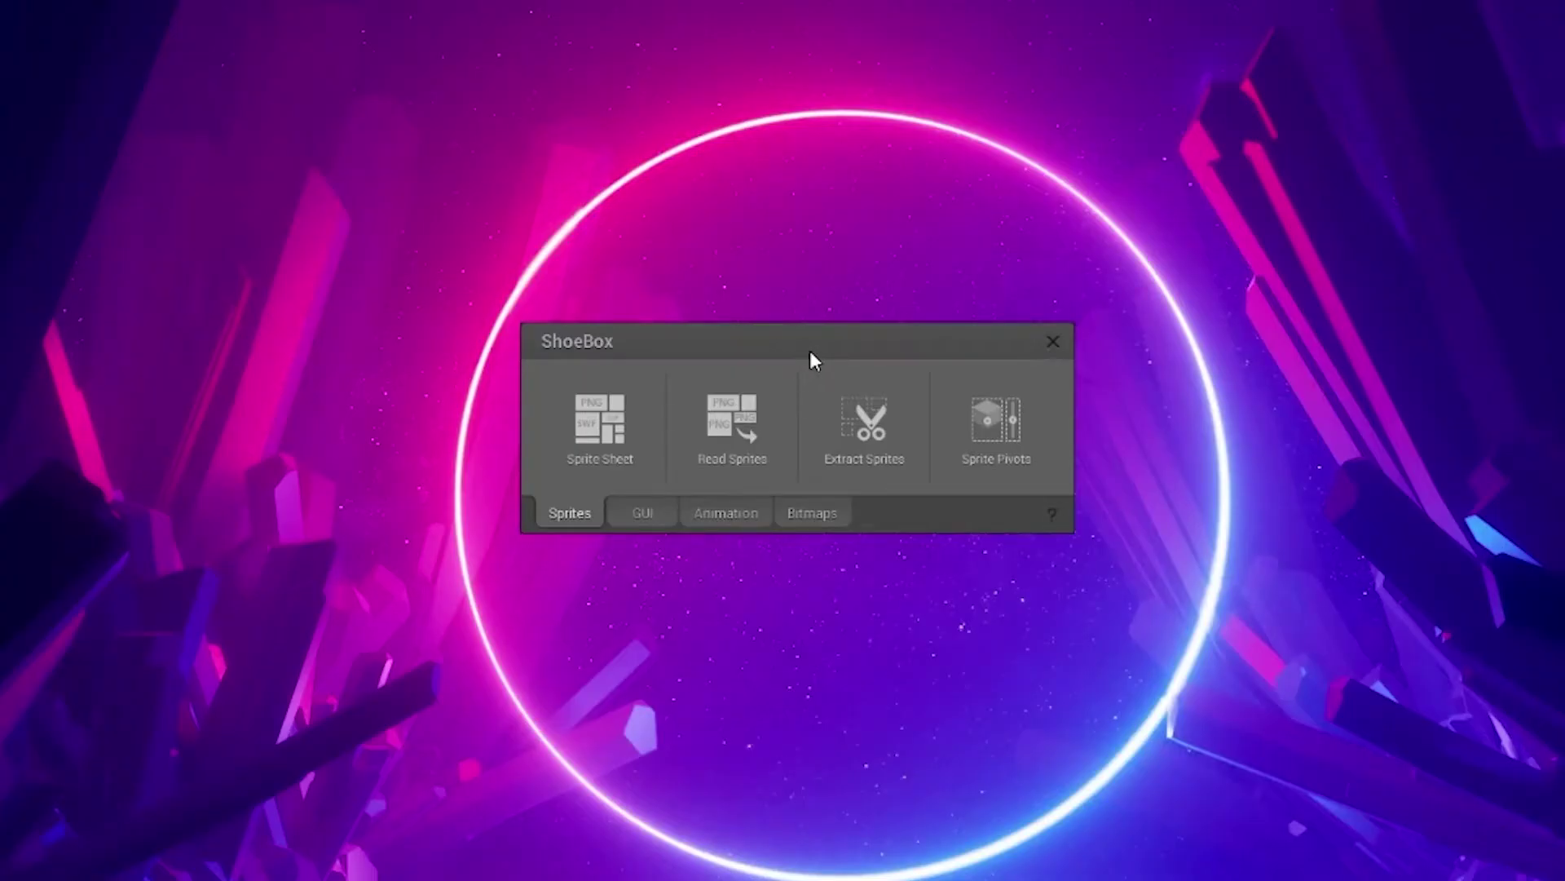
Move the ShoeBox window, show the Bitmaps tools, and drop the building photo onto Texture Ripper
drag(810, 353, 827, 361)
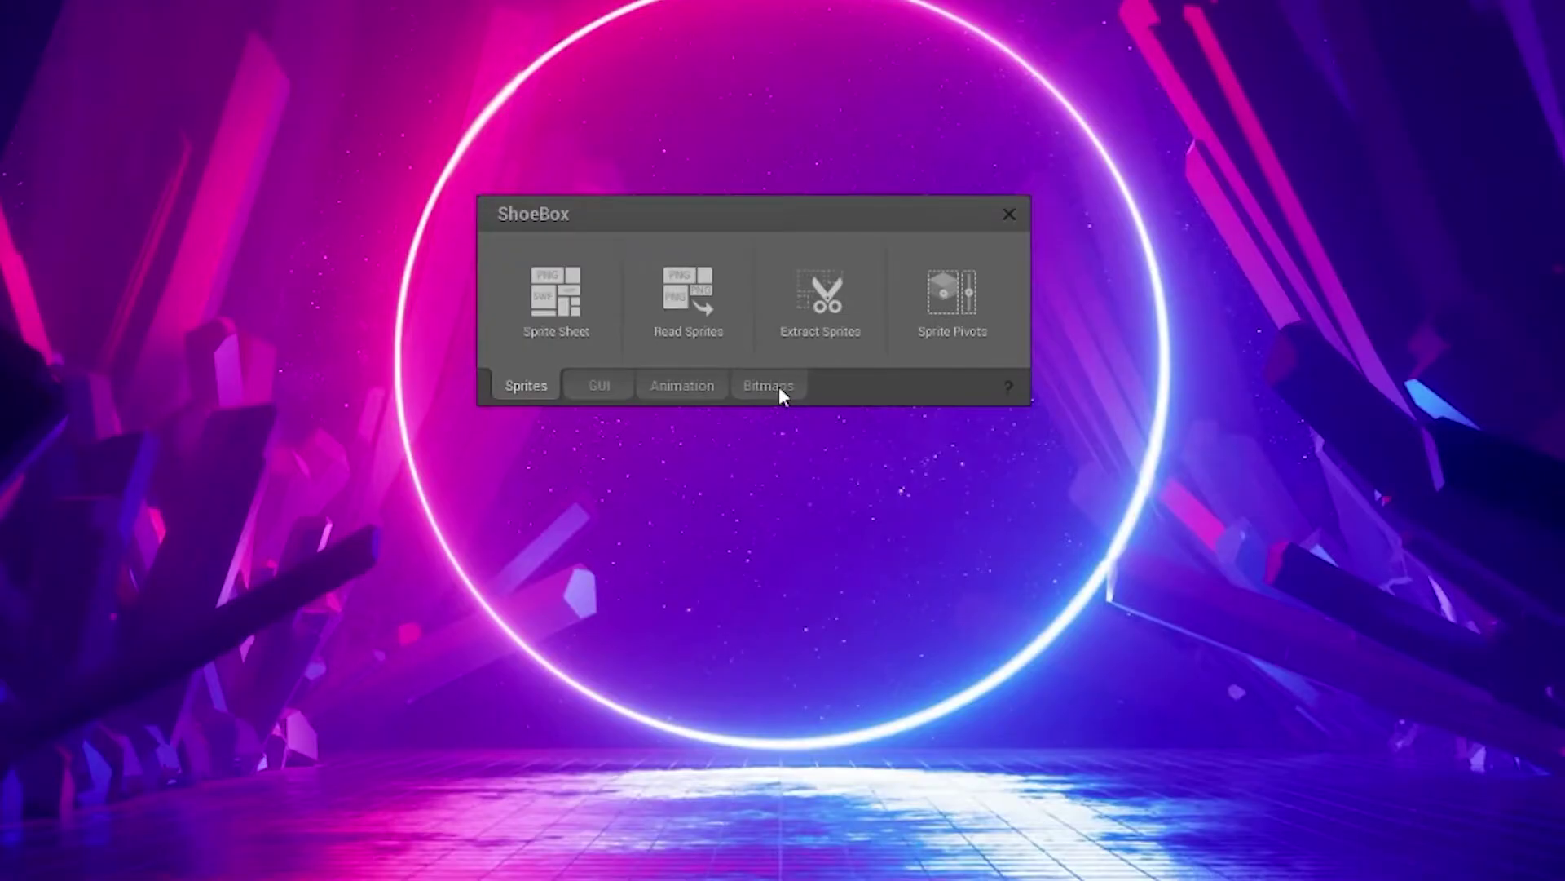
click(780, 384)
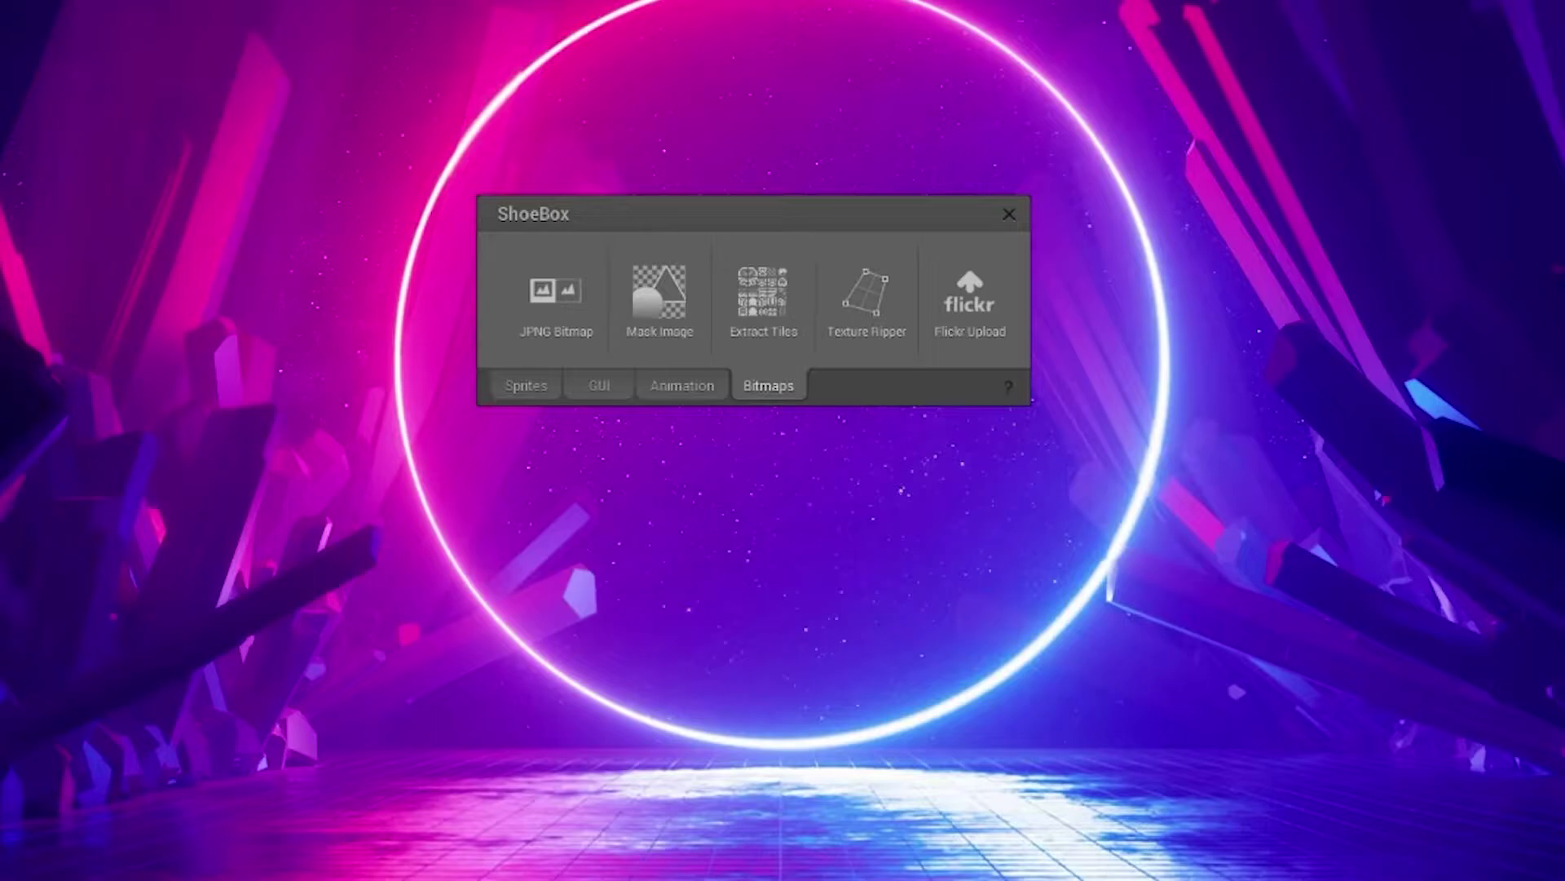
drag(1348, 214, 866, 295)
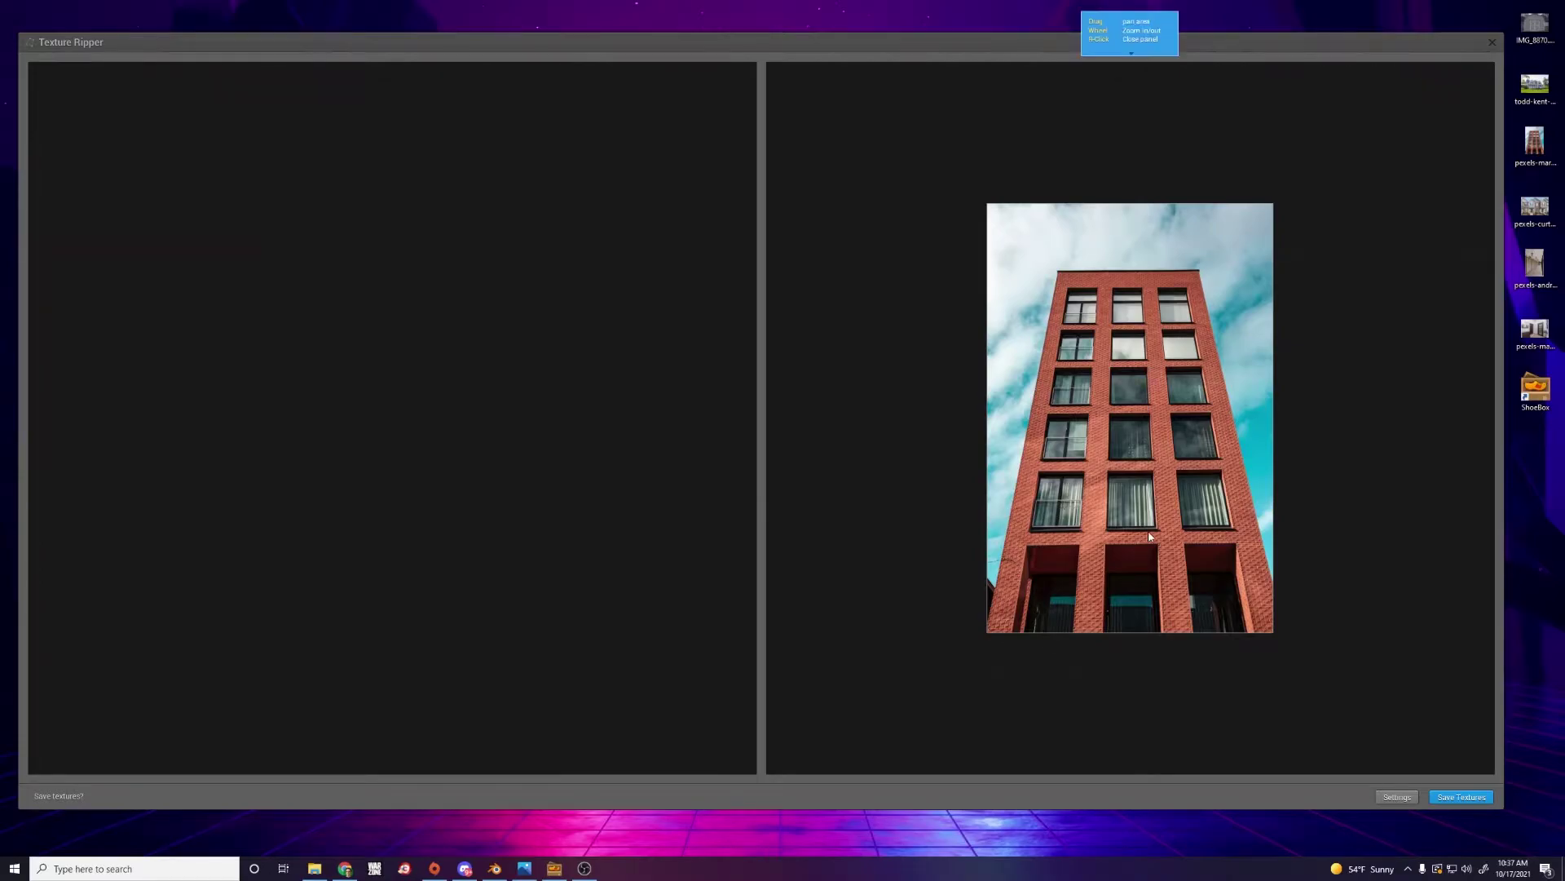
scroll(1150, 535, up, 2)
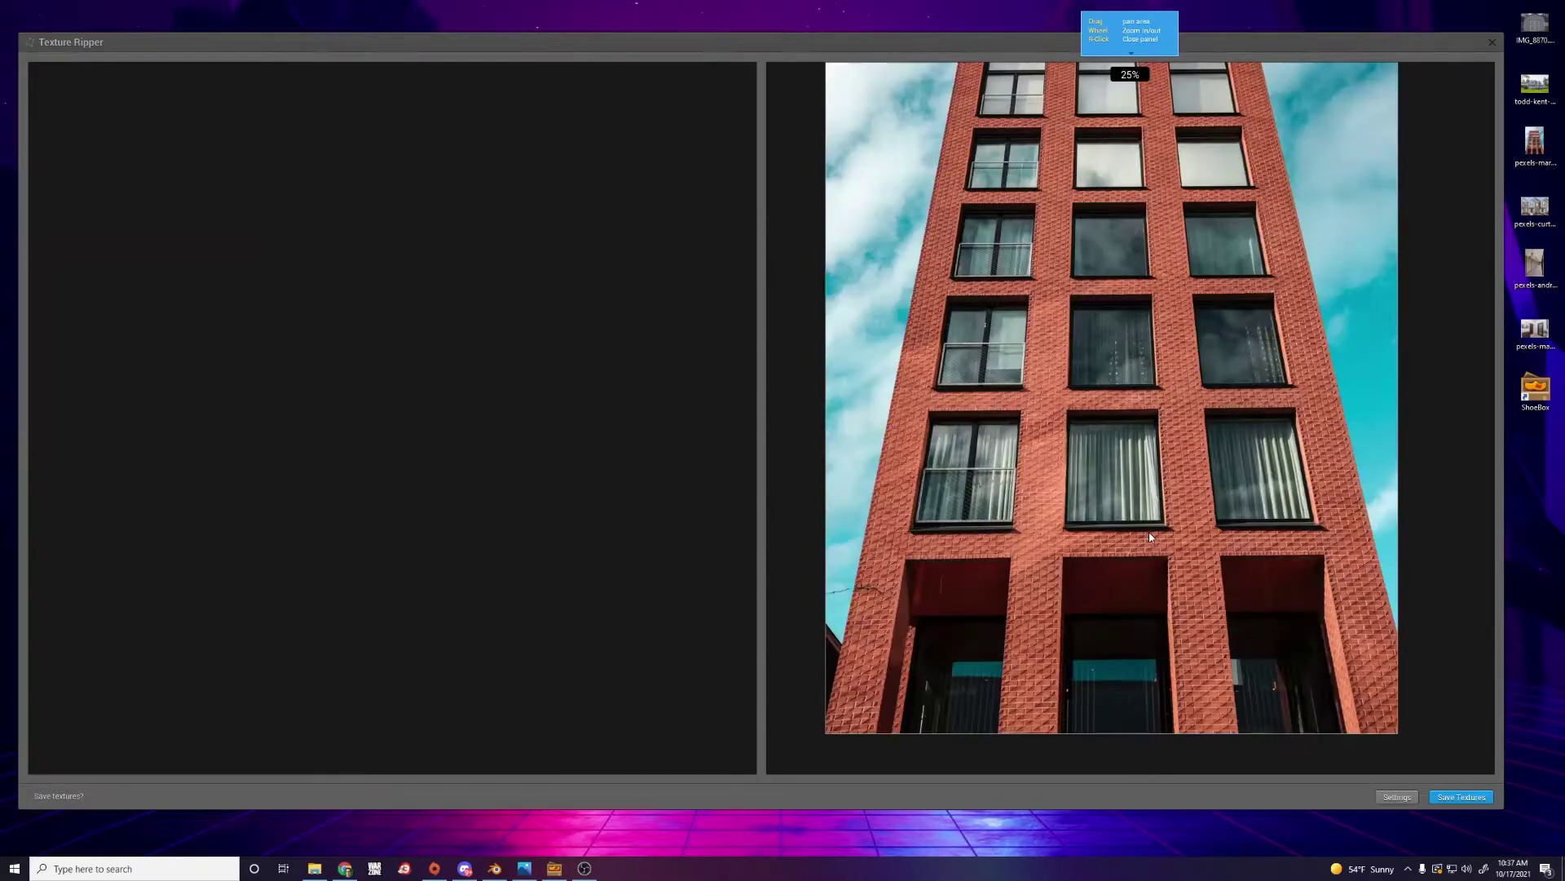
scroll(1149, 534, down, 2)
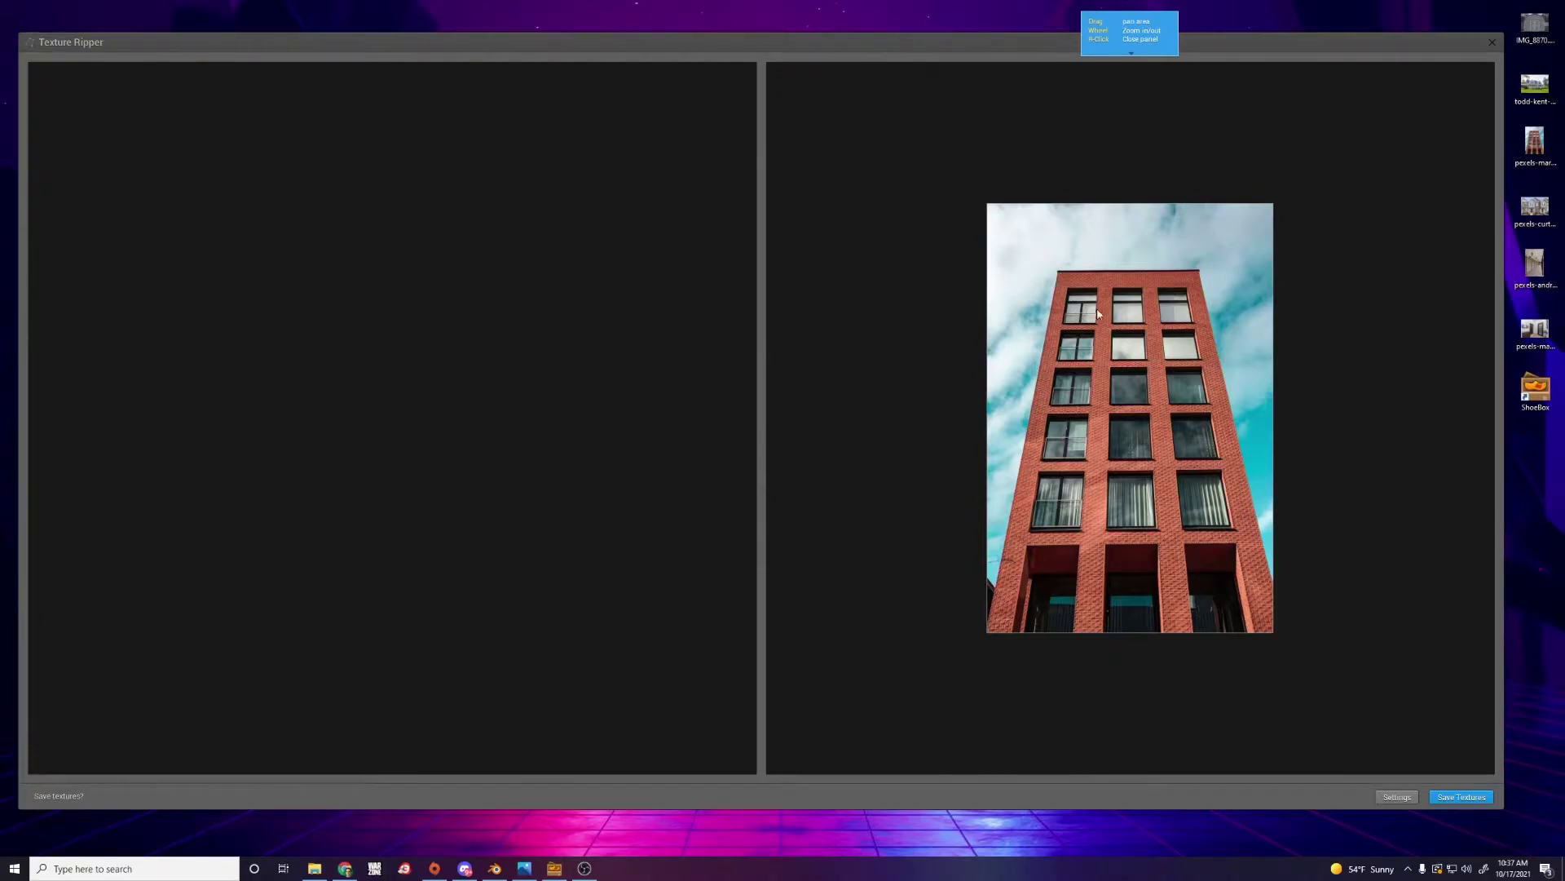
scroll(1217, 542, up, 2)
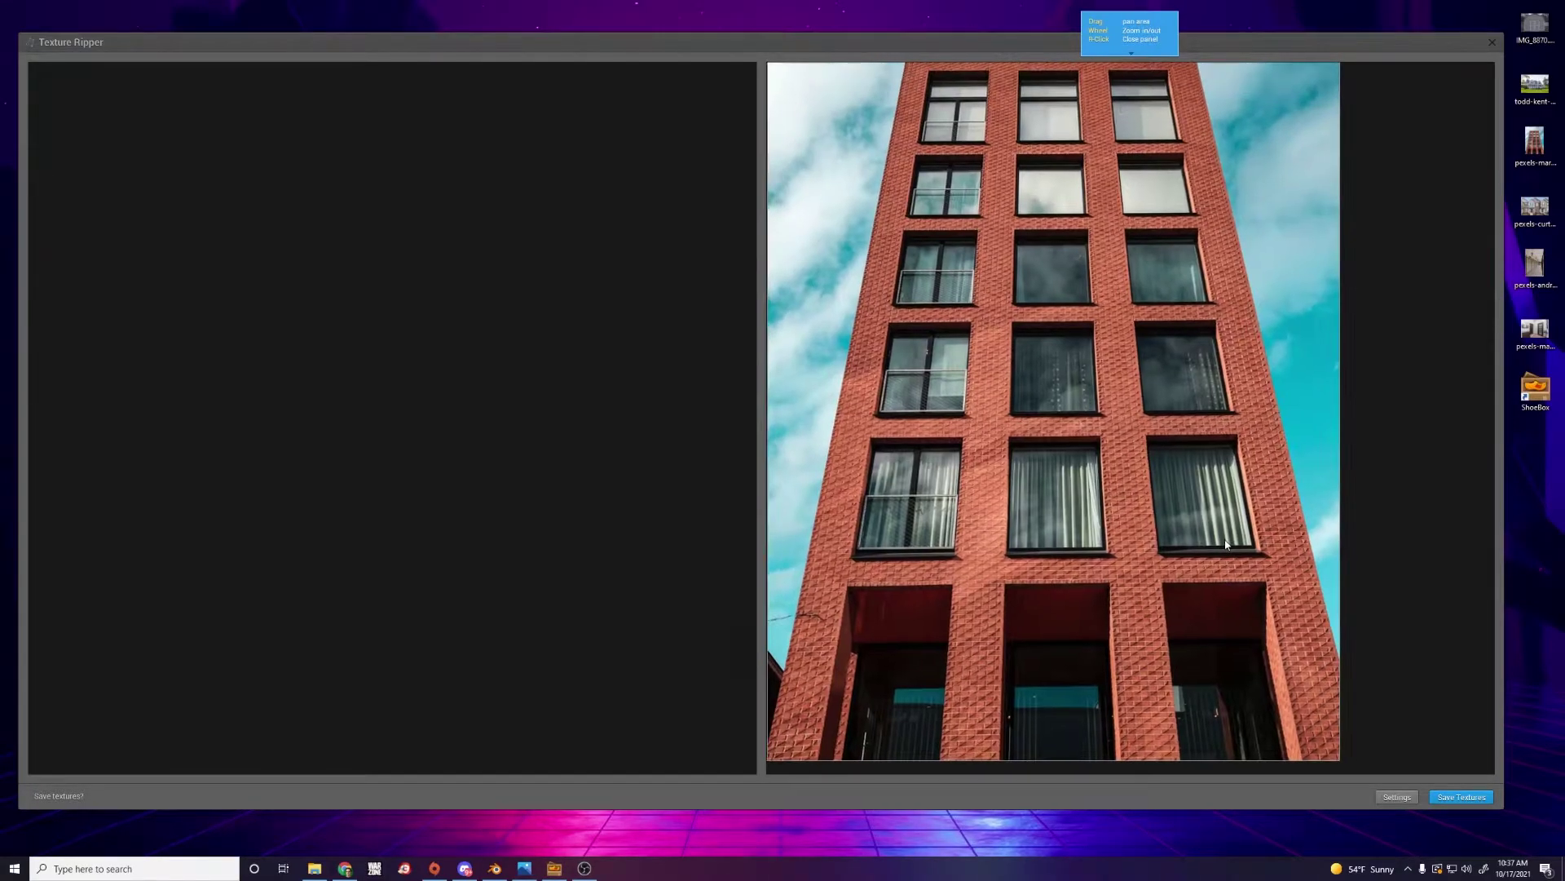
scroll(1223, 544, down, 2)
scroll(1249, 553, up, 2)
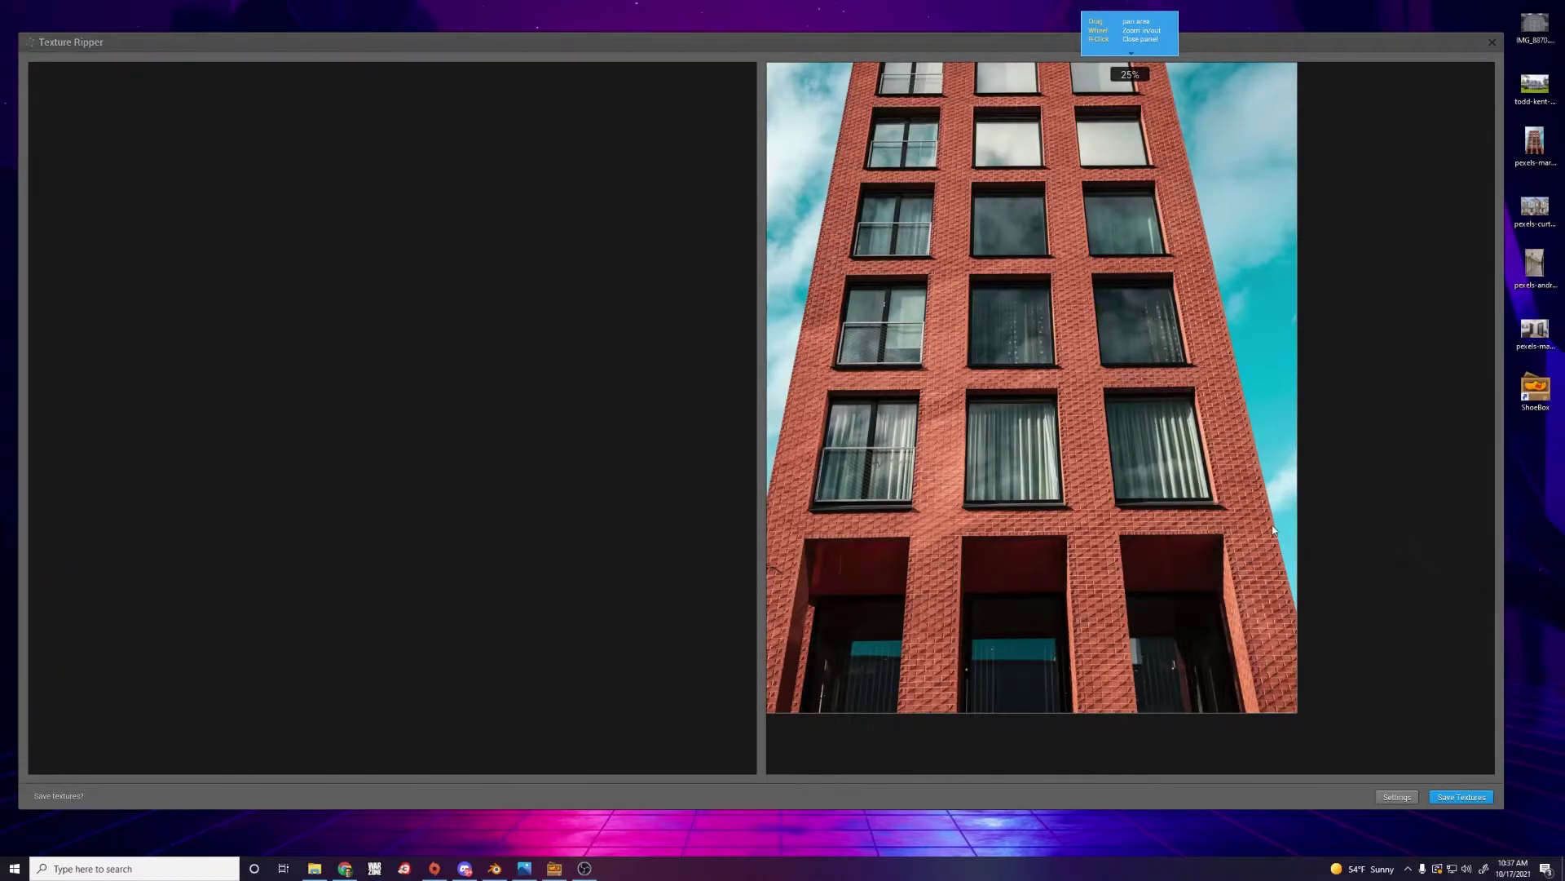
scroll(1231, 525, down, 2)
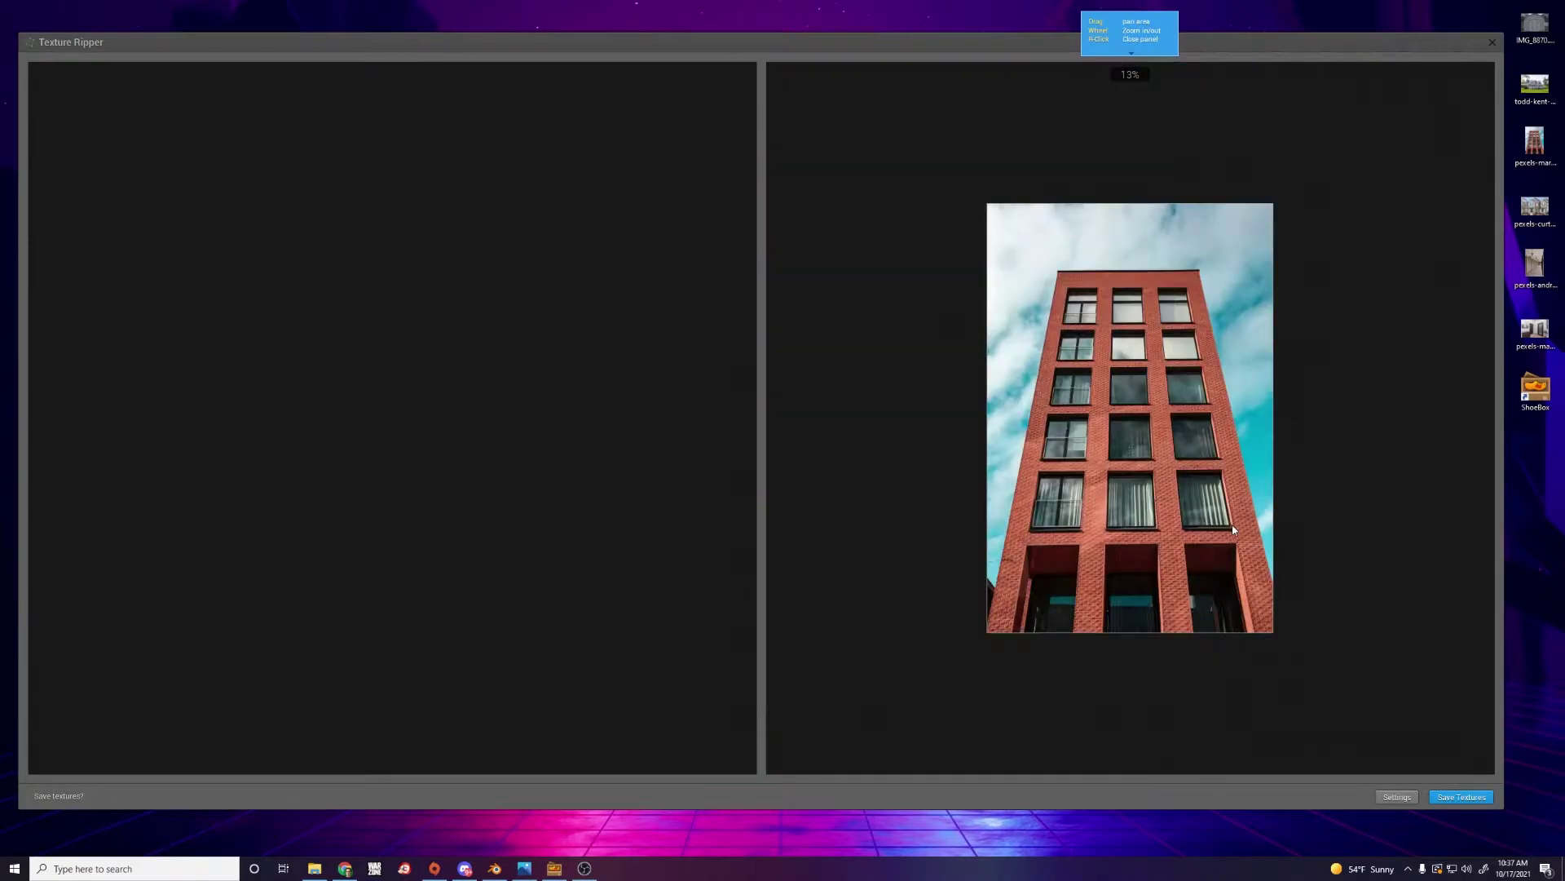
scroll(1227, 509, up, 2)
scroll(1222, 488, down, 1)
scroll(1126, 530, up, 2)
scroll(1126, 530, down, 1)
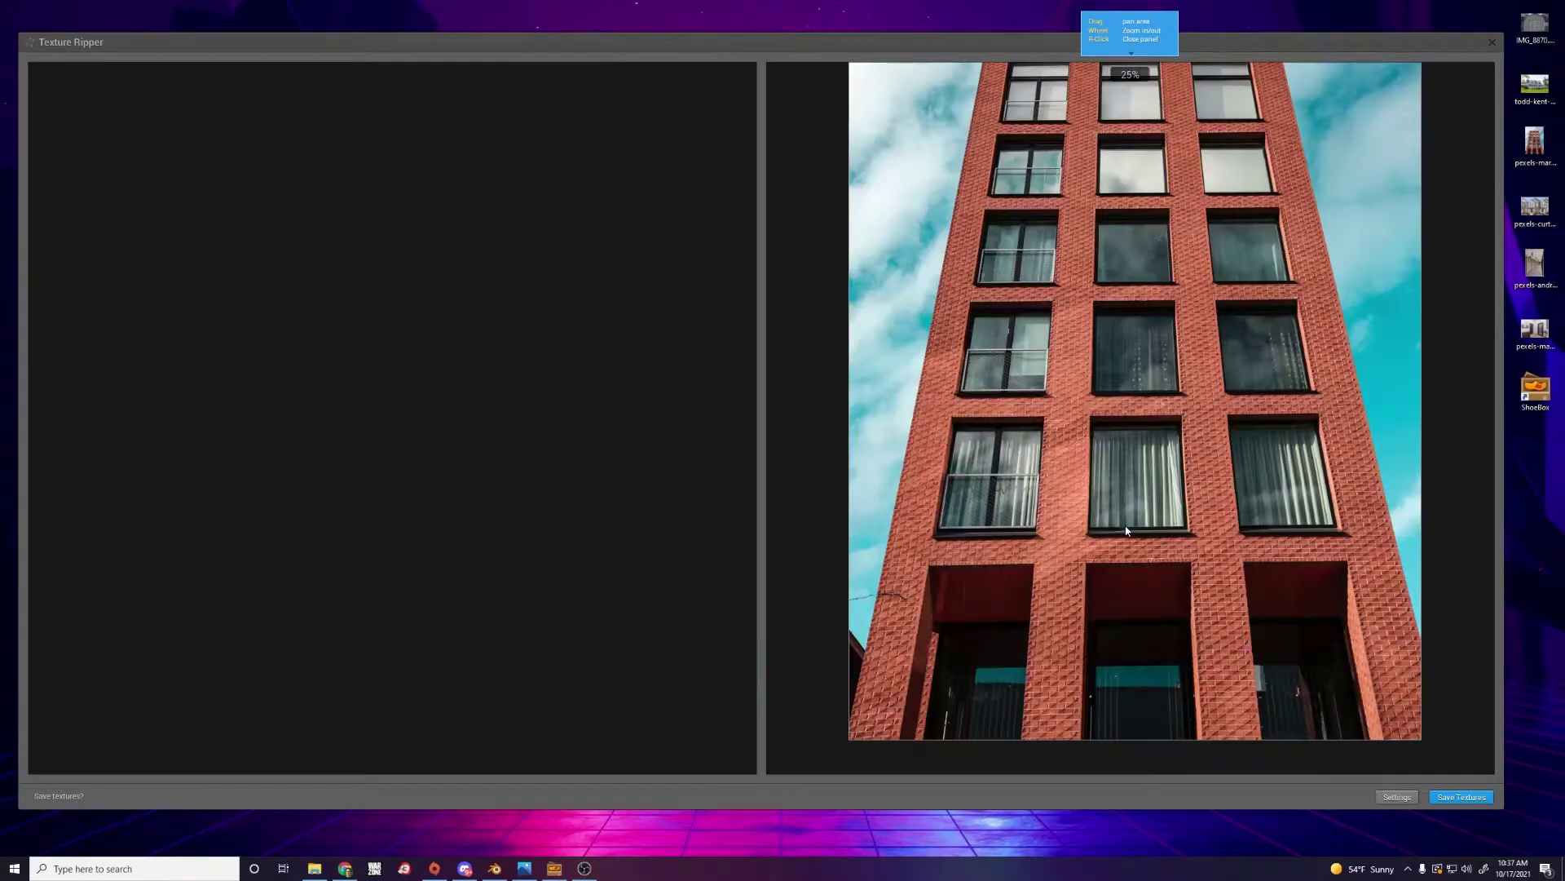
scroll(1192, 509, up, 1)
drag(1196, 507, 1259, 468)
Bring the building's top into view and mark the facade's top-left corner for the slice
scroll(1182, 497, down, 1)
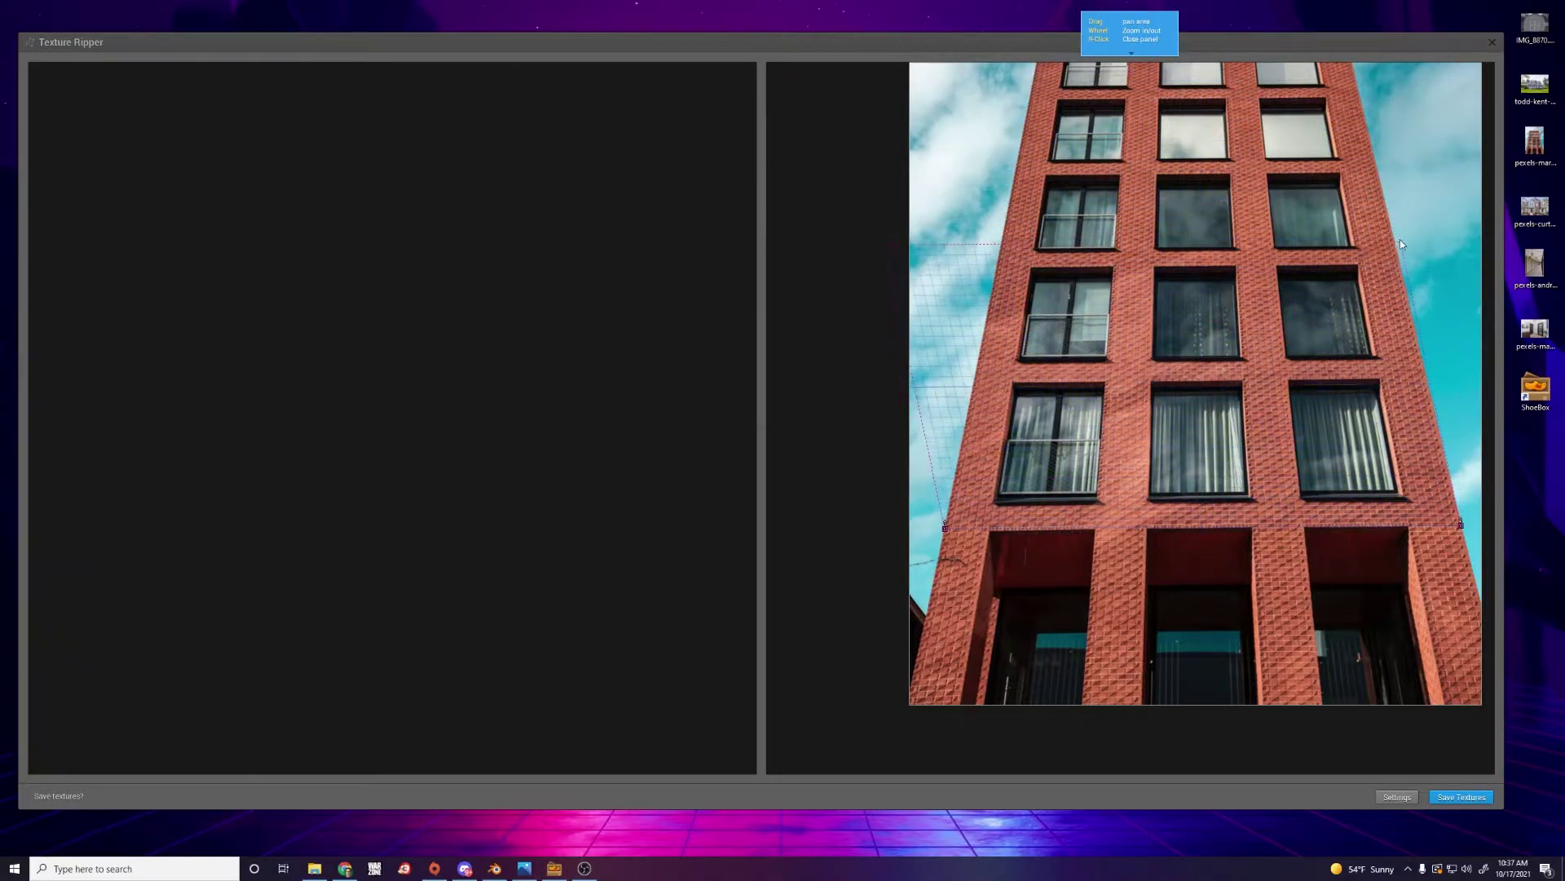
drag(1378, 171, 1195, 324)
scroll(1328, 367, up, 5)
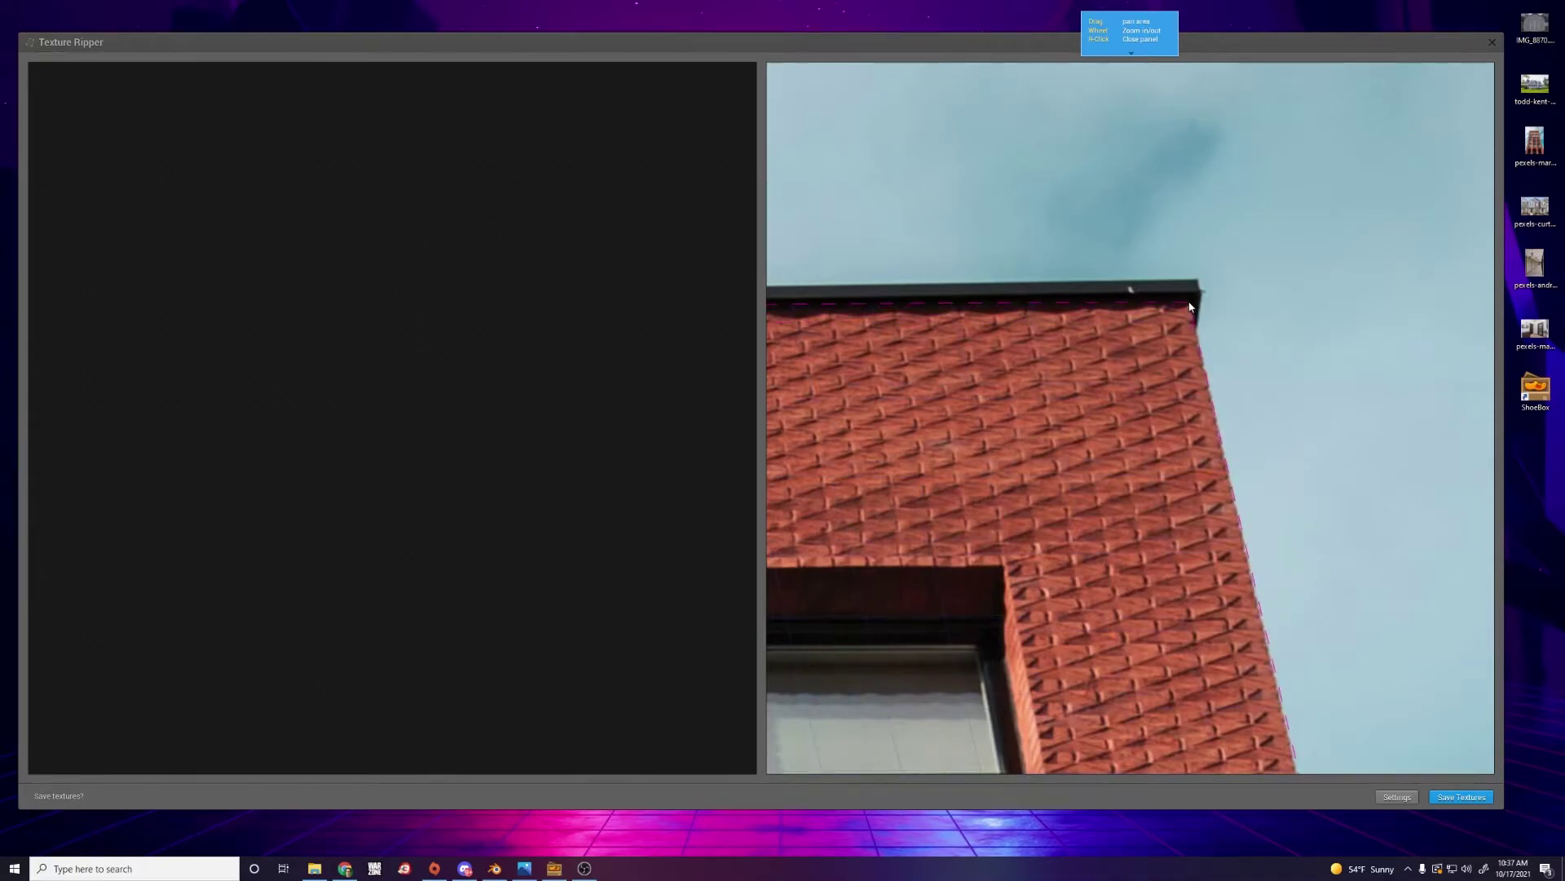
scroll(1133, 365, down, 5)
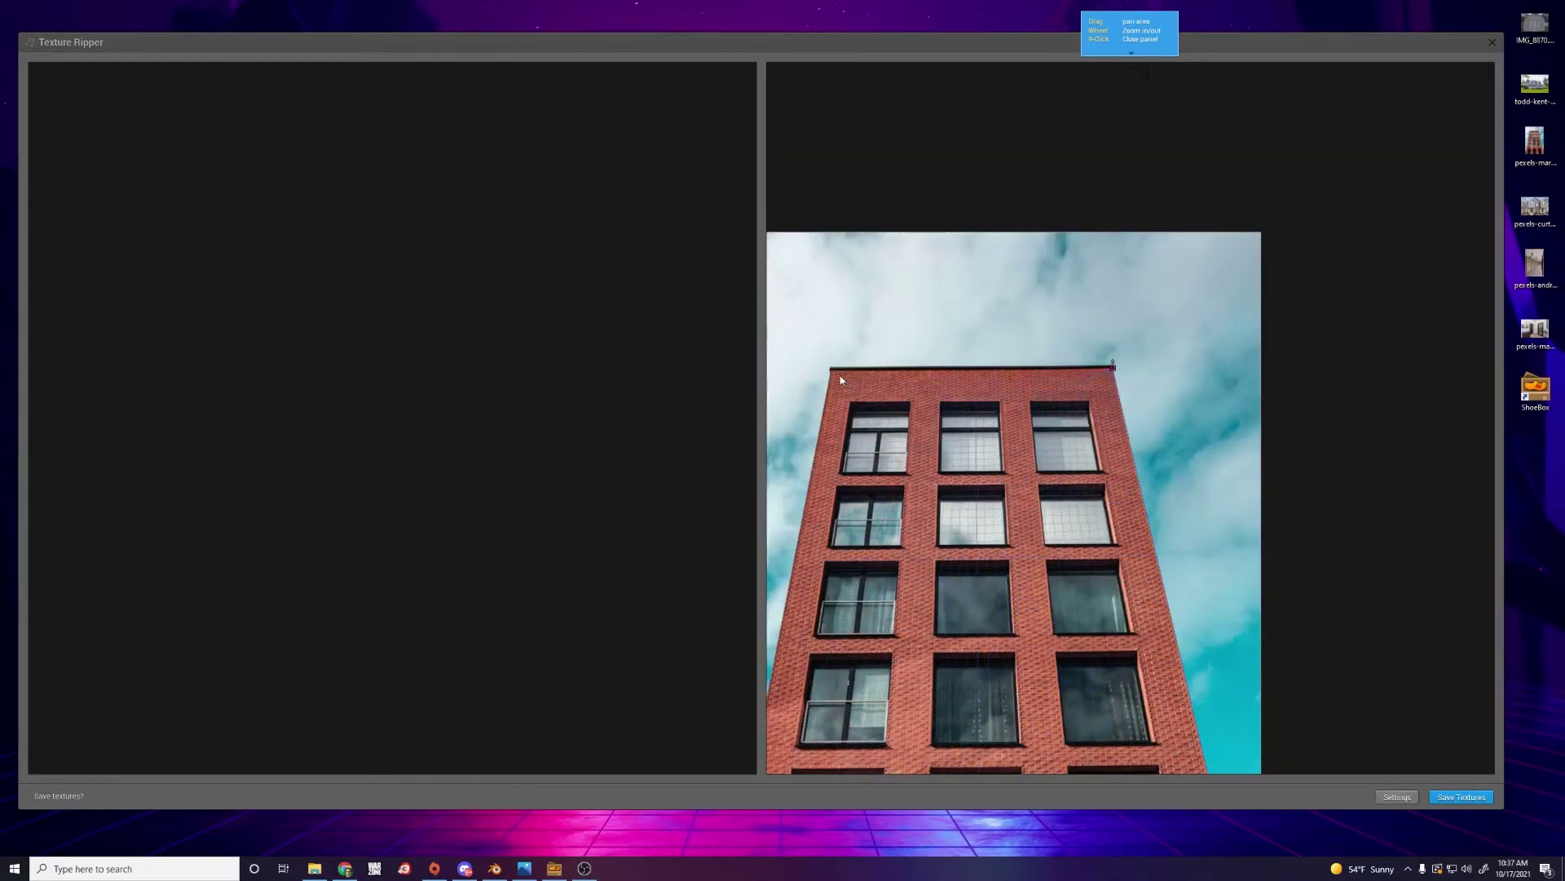
scroll(832, 377, up, 5)
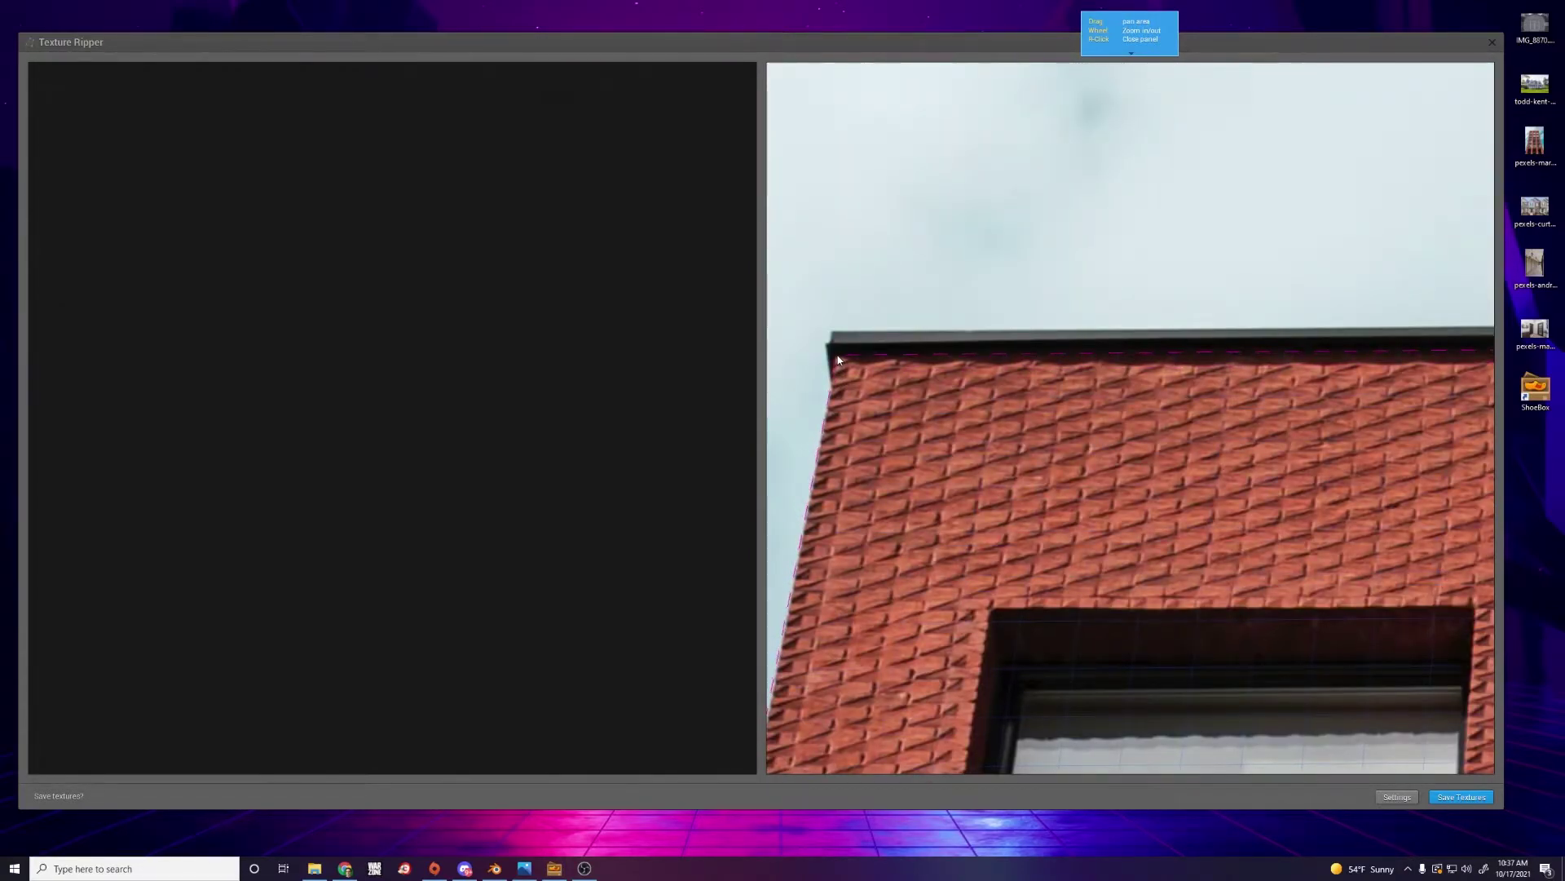
click(837, 360)
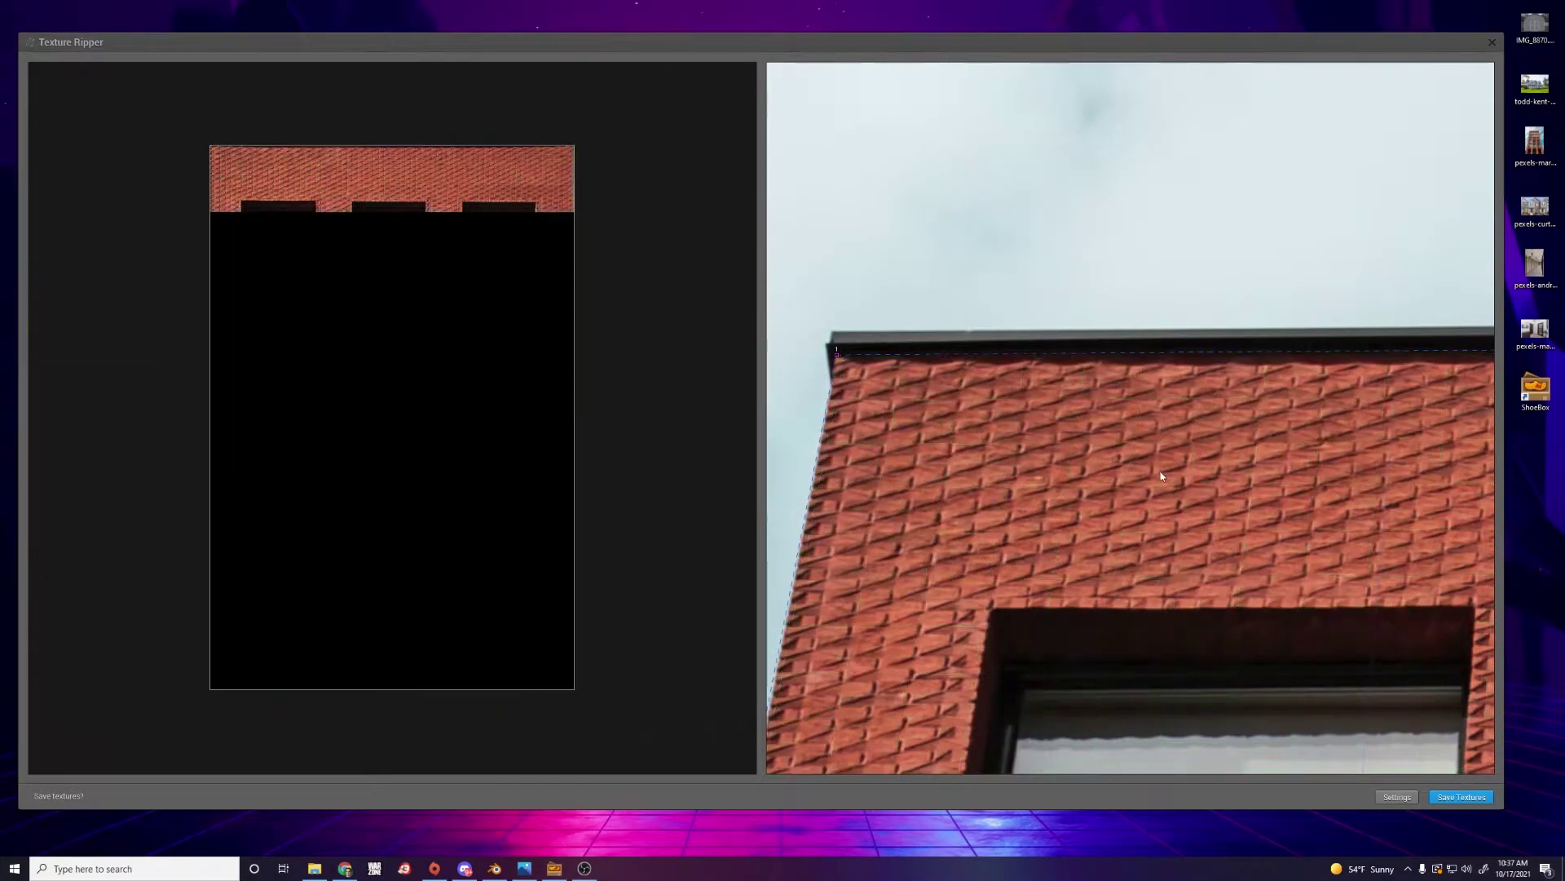
scroll(1158, 477, down, 2)
scroll(1184, 487, down, 4)
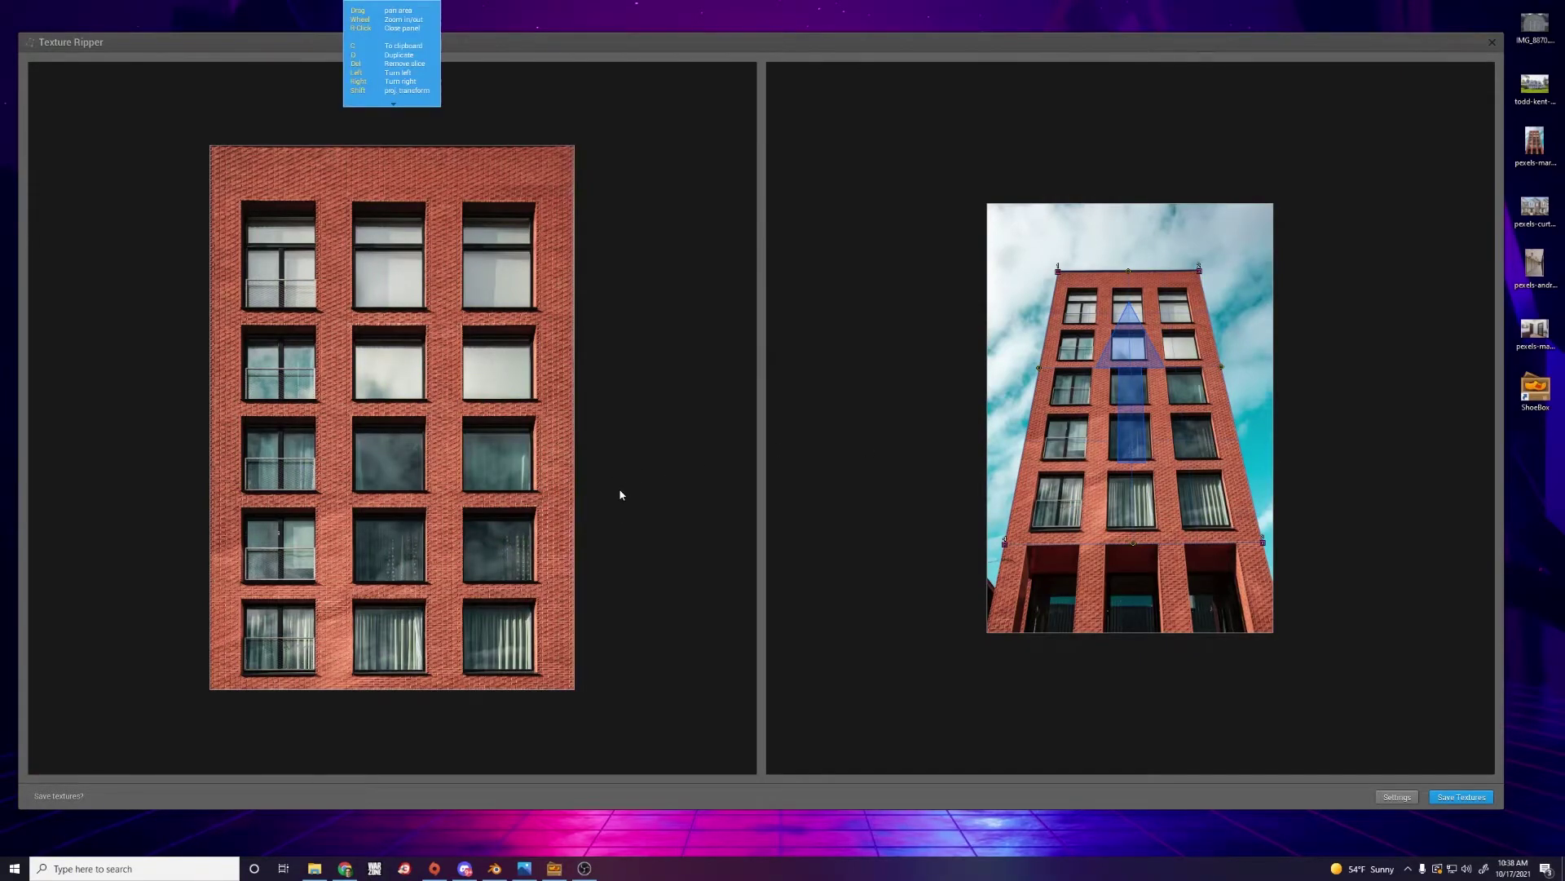
Zoom to 400% to refine the facade's top-left corner point
scroll(619, 493, up, 3)
scroll(619, 493, down, 3)
scroll(1058, 275, up, 6)
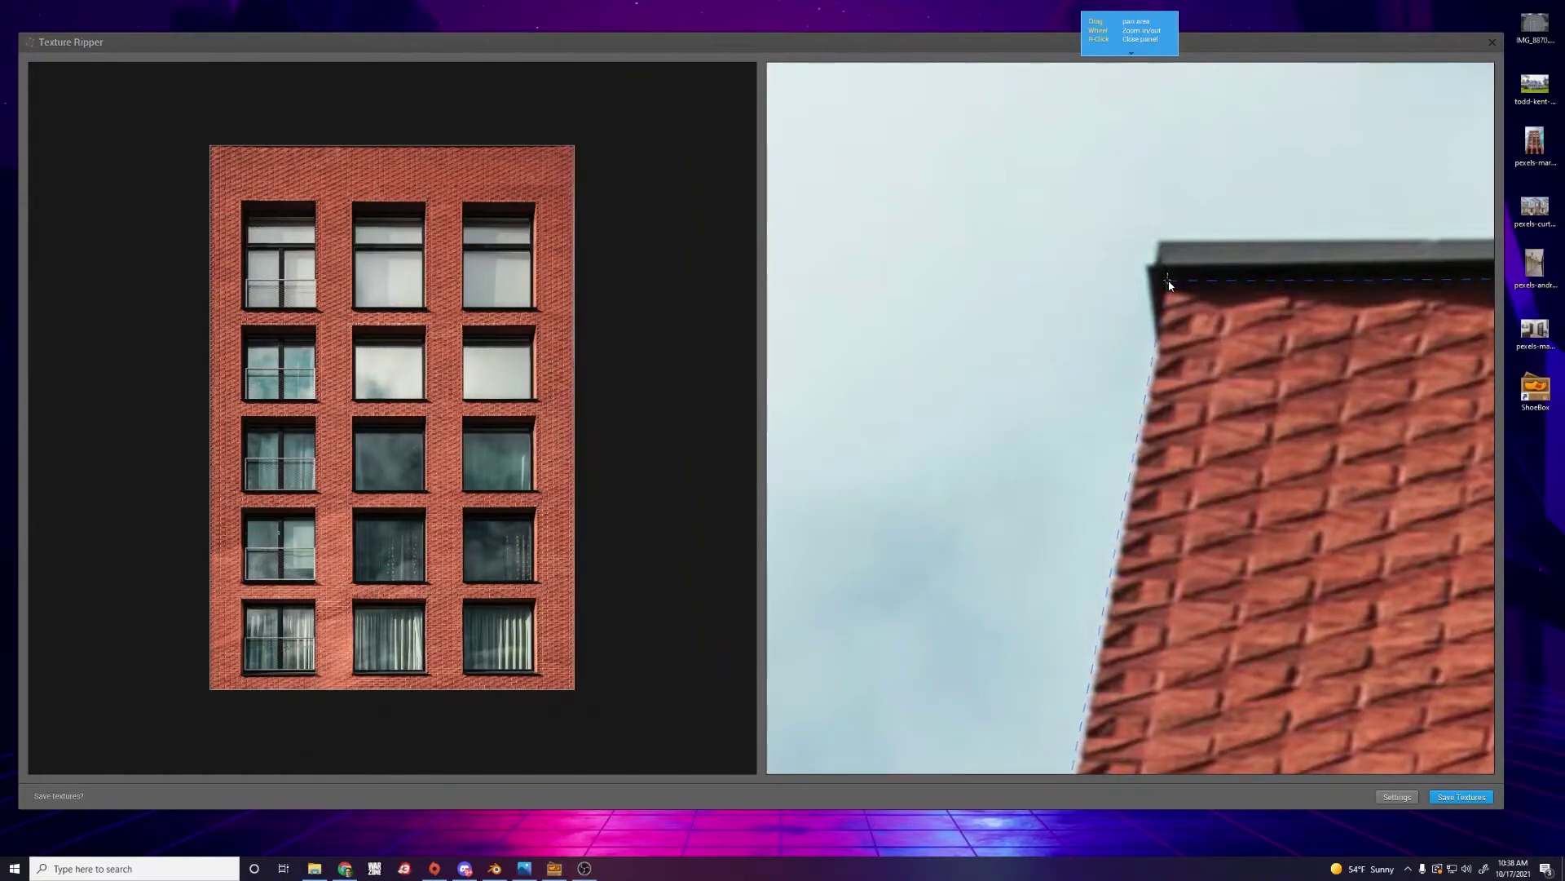
scroll(1186, 439, down, 3)
Select the flattened facade slice and save it to Desktop > TextureRipper
click(392, 168)
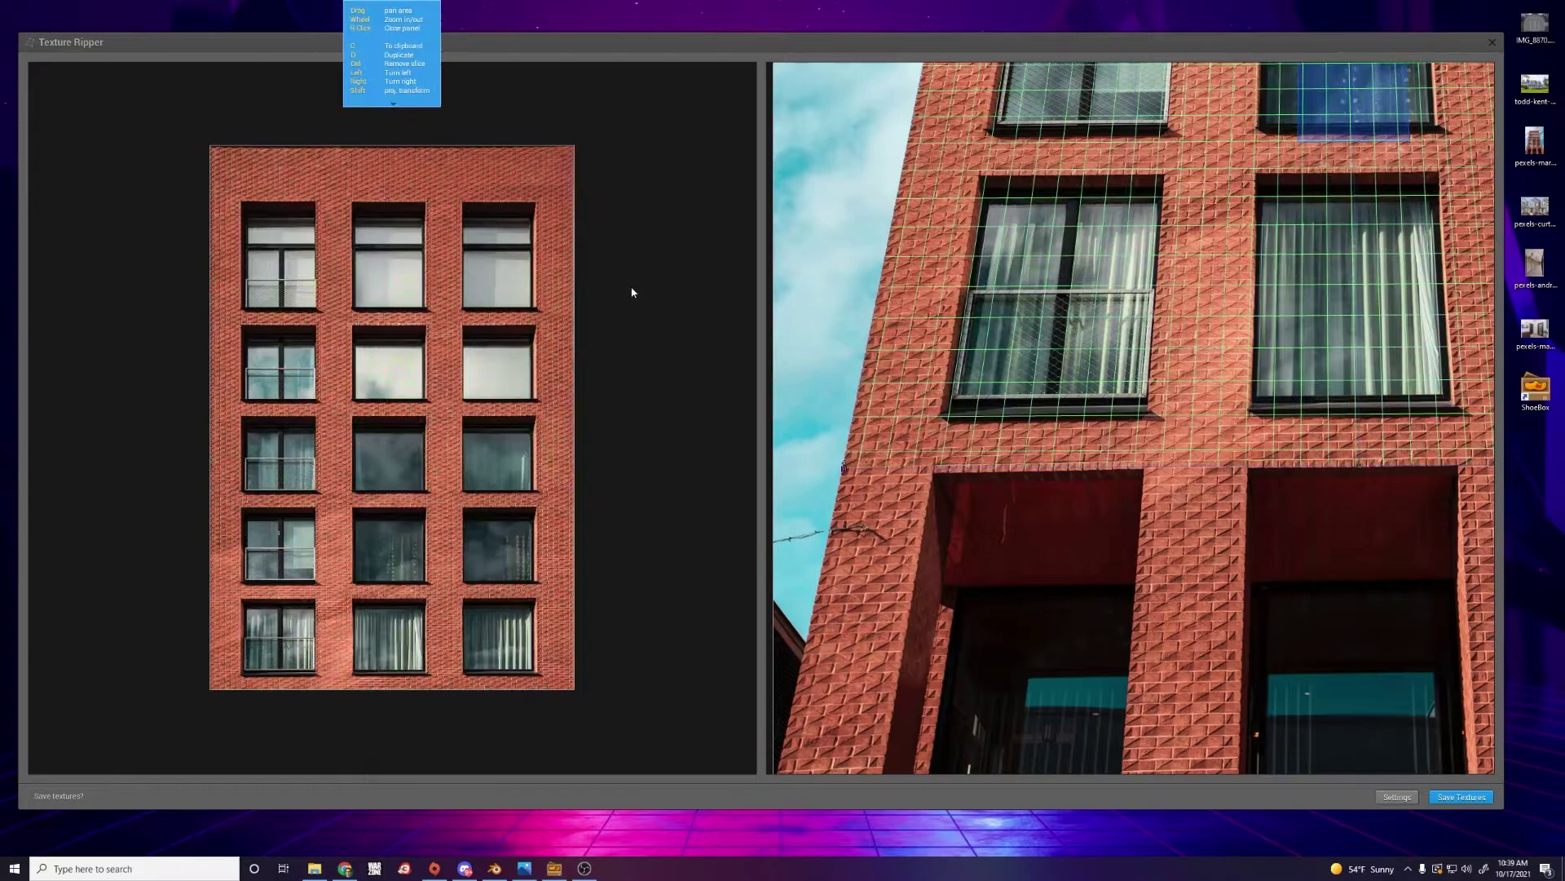
click(962, 438)
scroll(848, 471, down, 5)
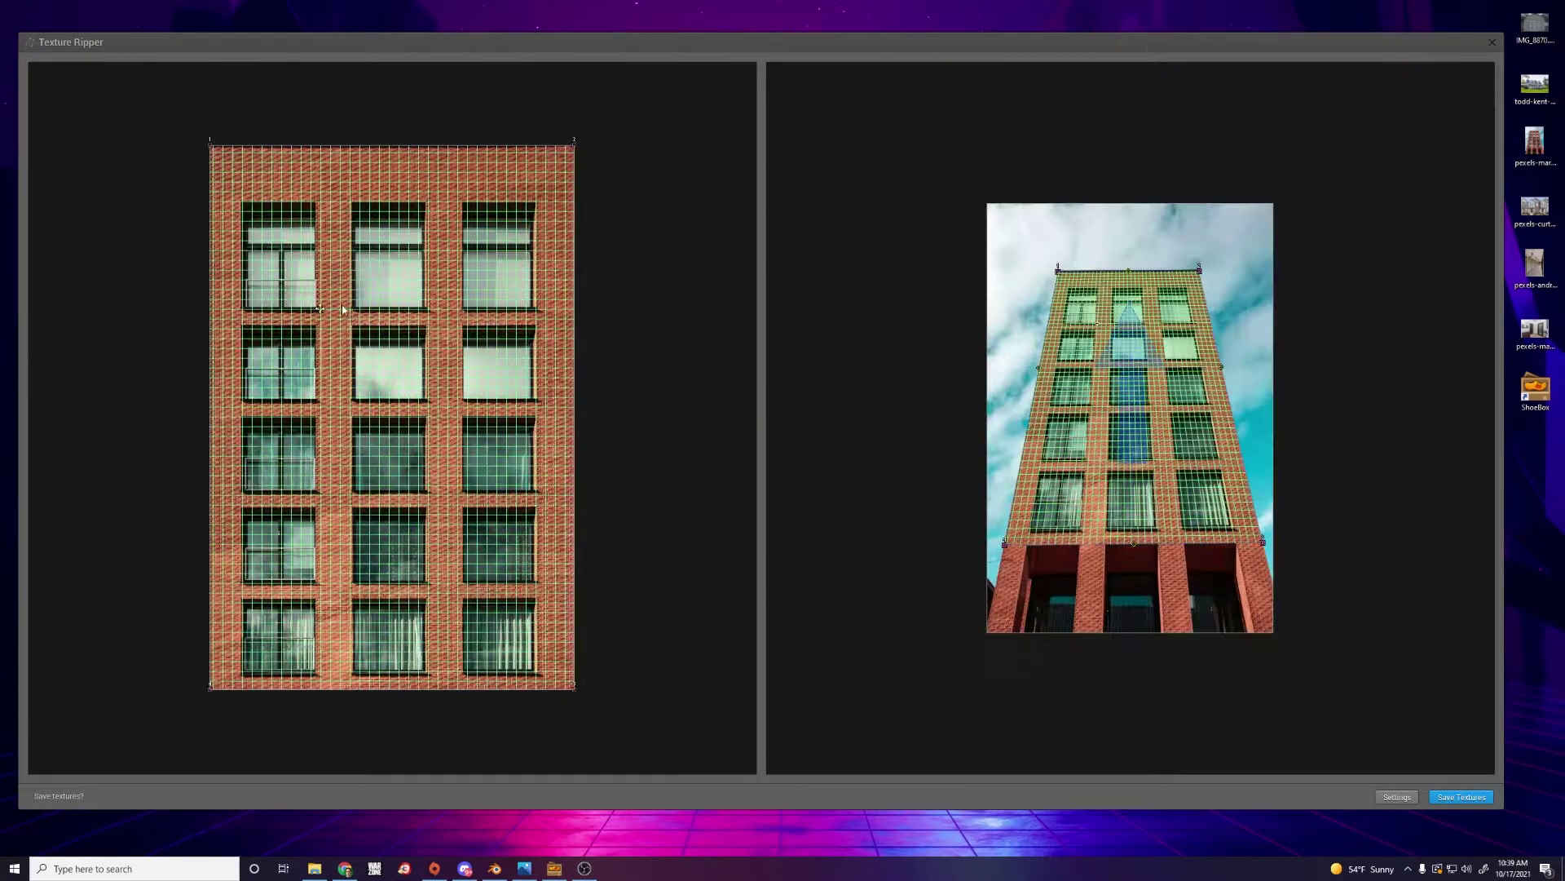
click(642, 371)
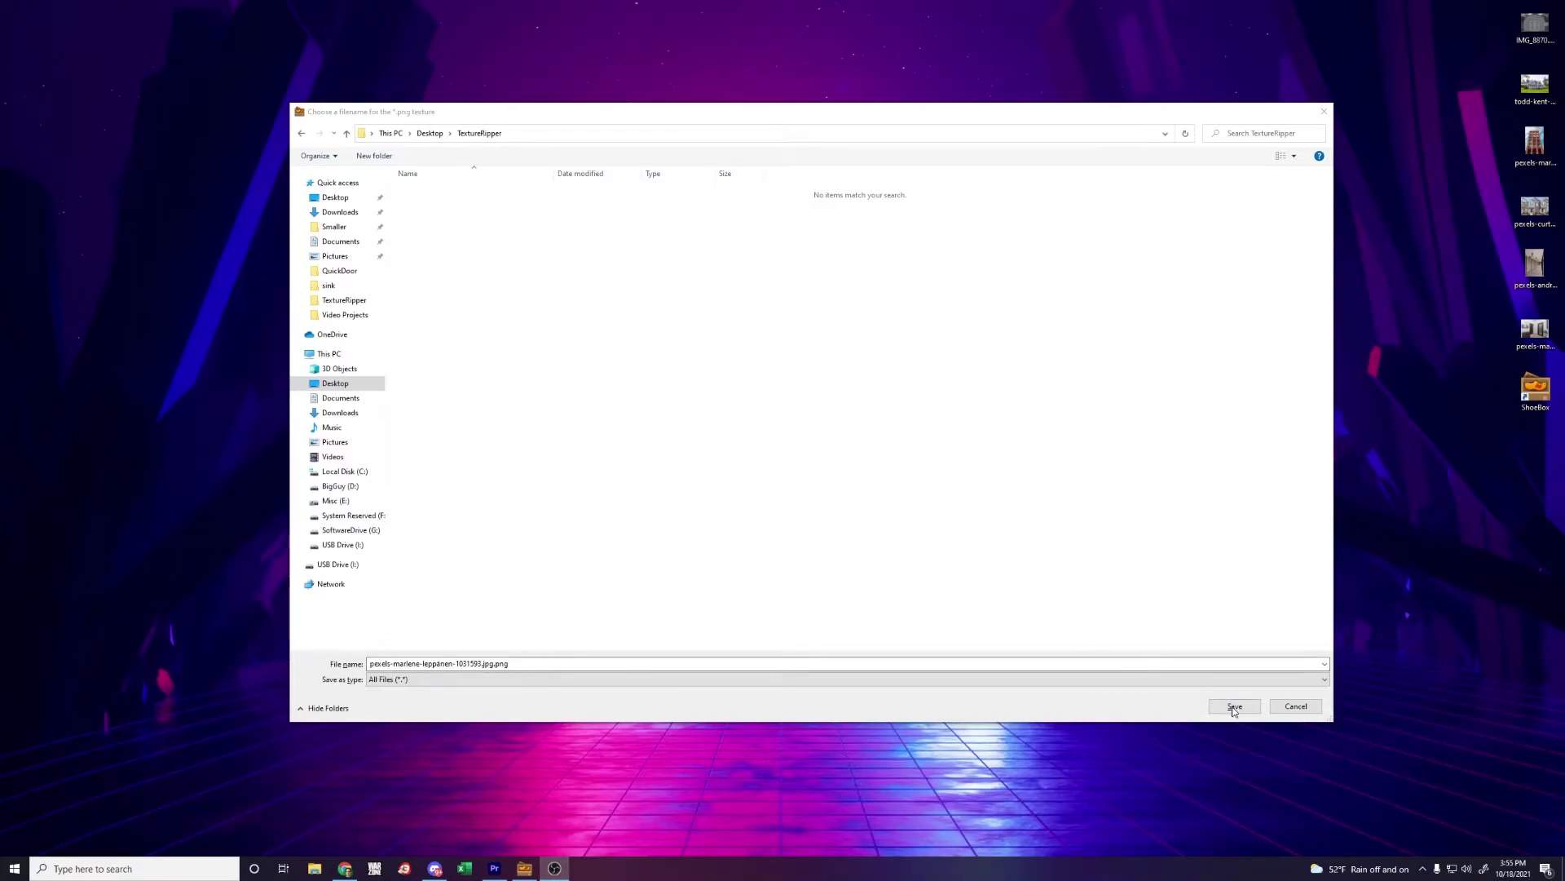
click(1235, 706)
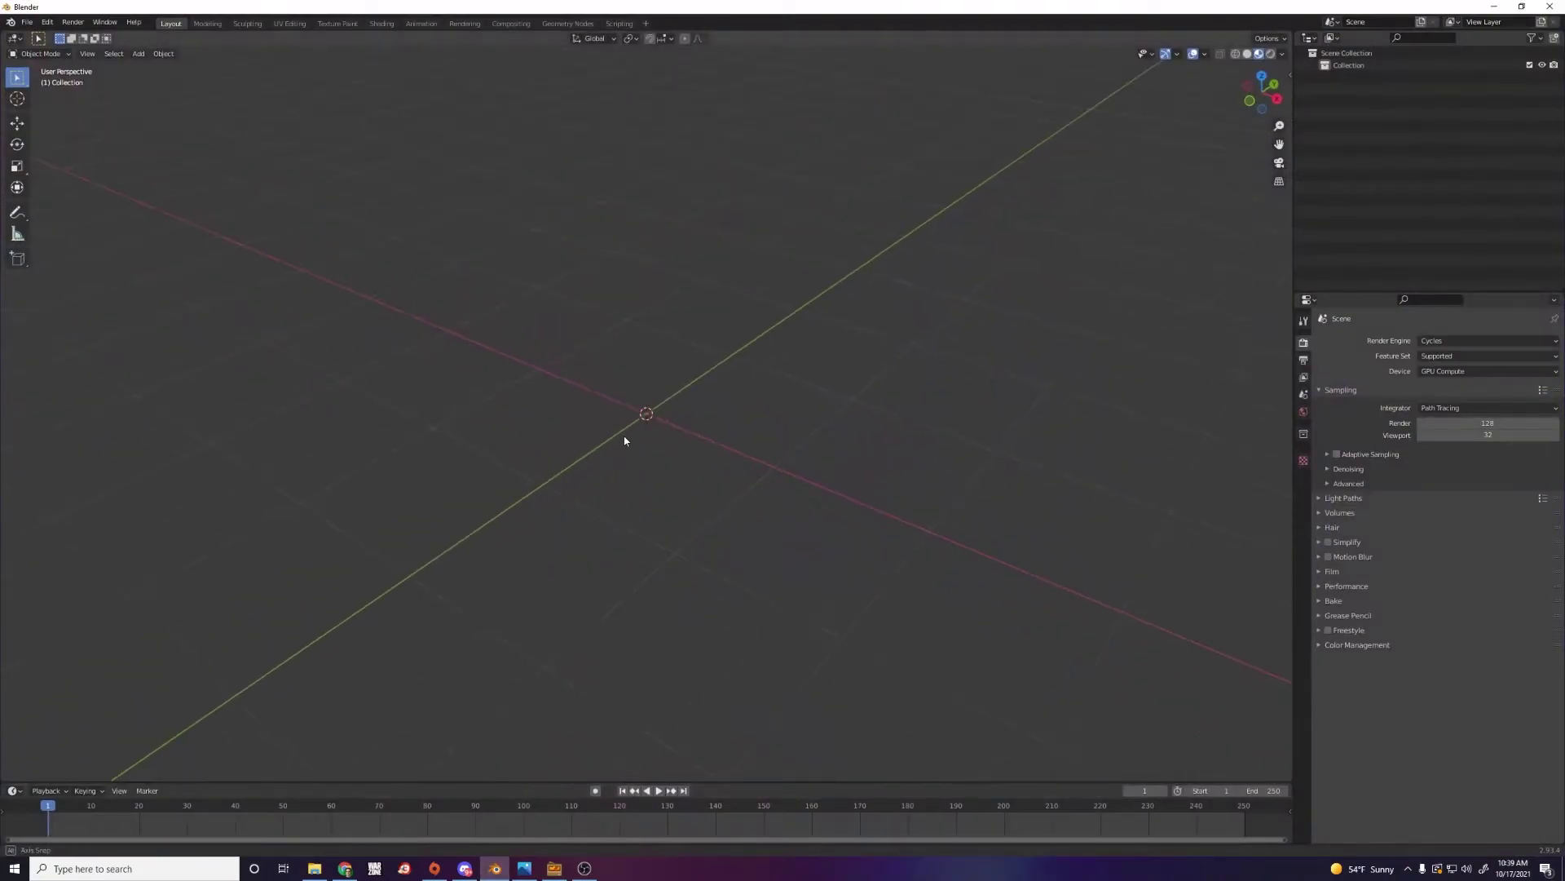
Import building.png as an image plane via Shift+A > Image > Images as Planes
key(shift+a)
mouse_move(640, 419)
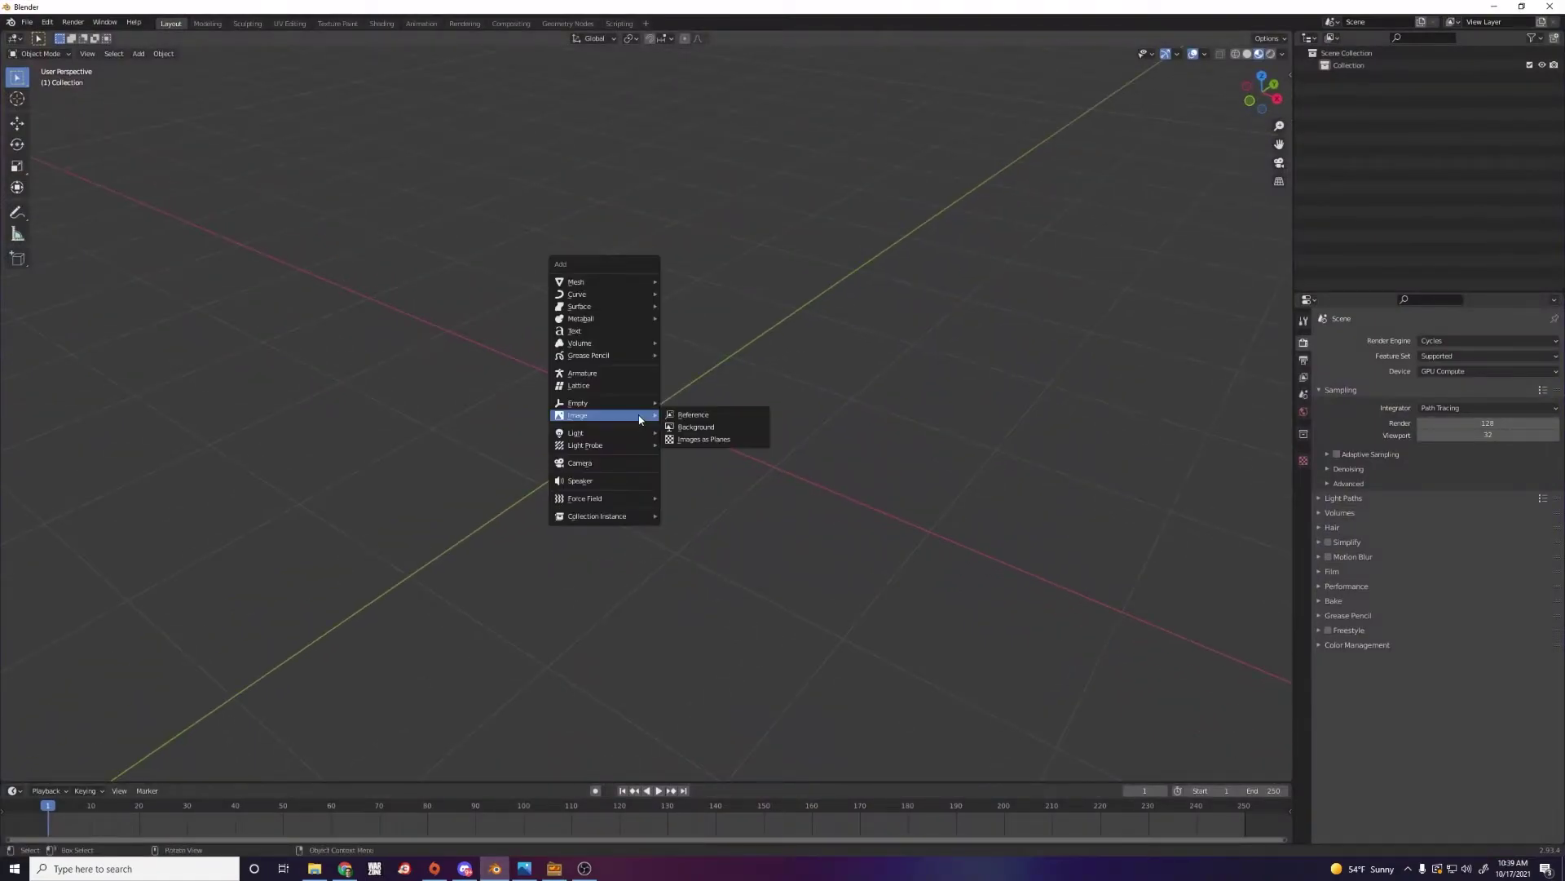
click(704, 439)
double_click(706, 439)
double_click(781, 499)
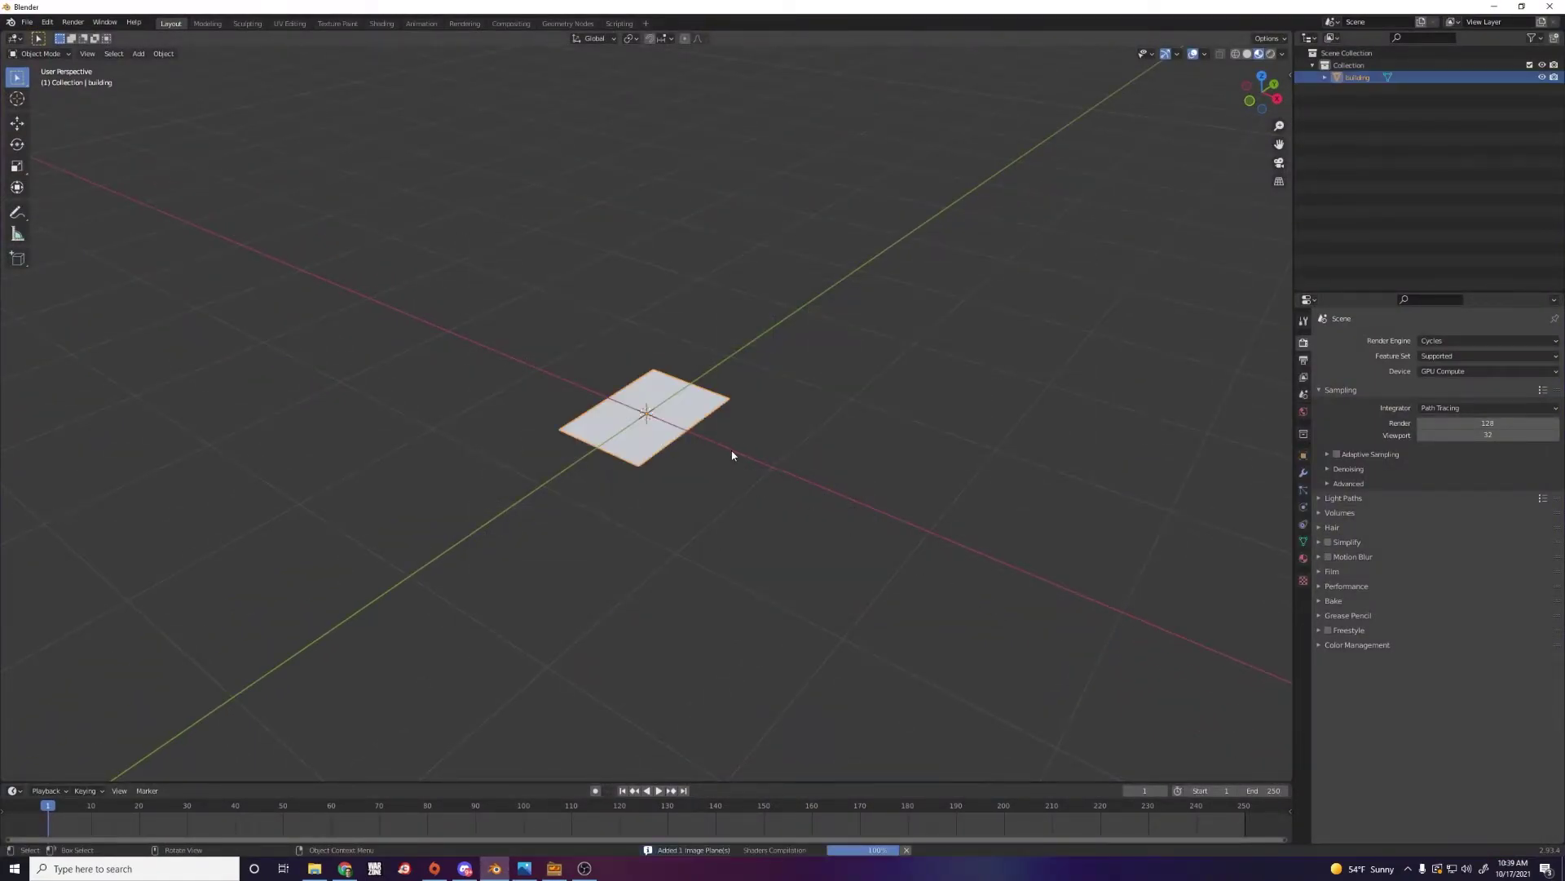
In Edit Mode with top view, add two vertical loop cuts across the facade plane
key(Tab)
key(KP_7)
key(KP_Decimal)
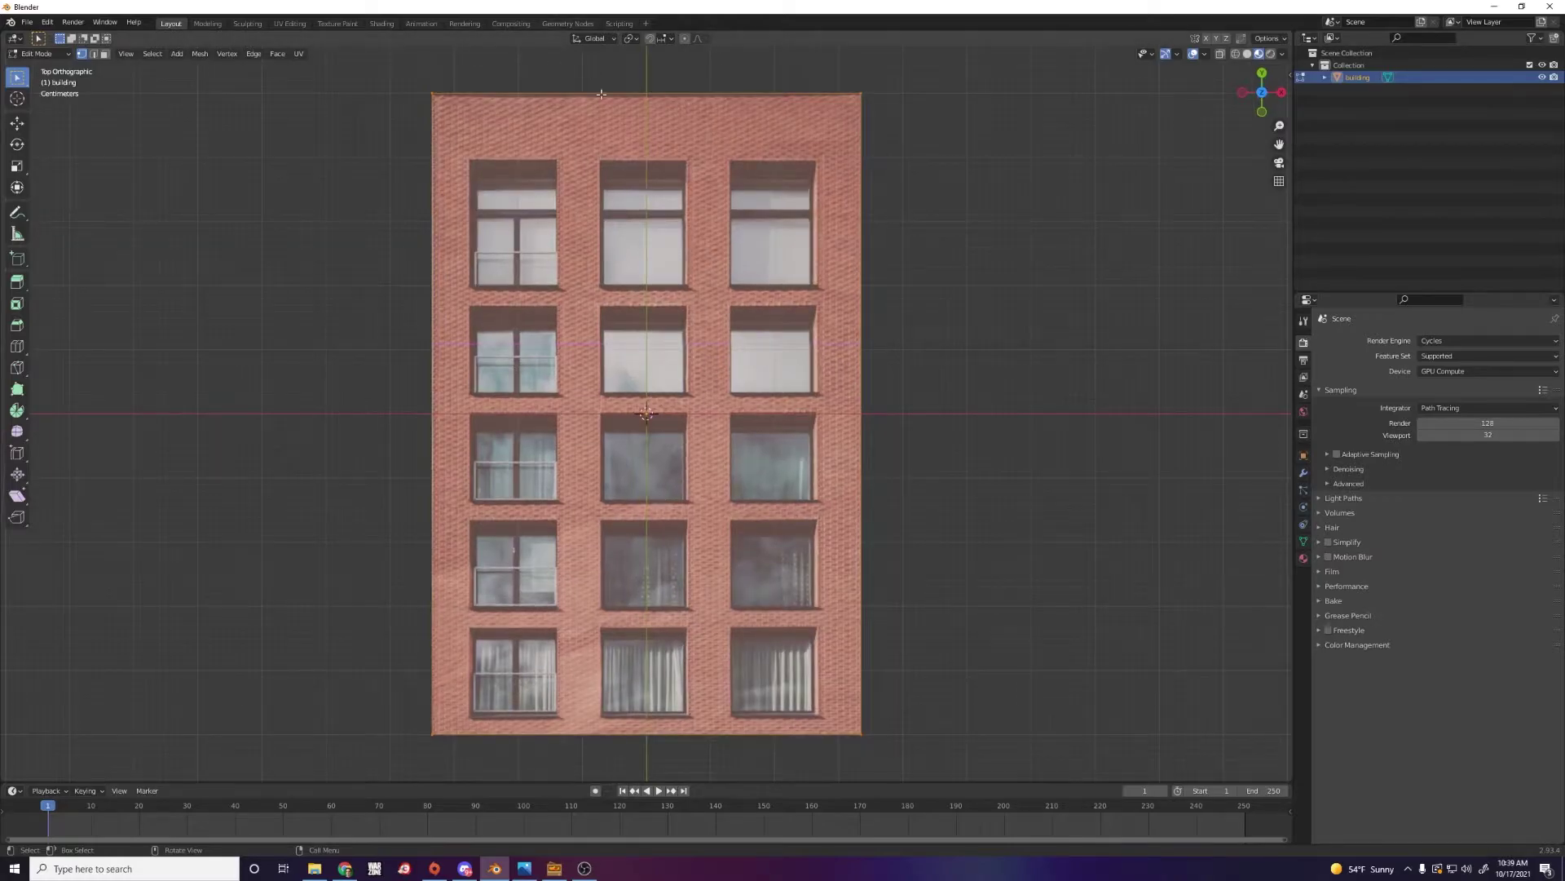
key(ctrl+r)
scroll(615, 103, up, 1)
click(616, 104)
right_click(616, 103)
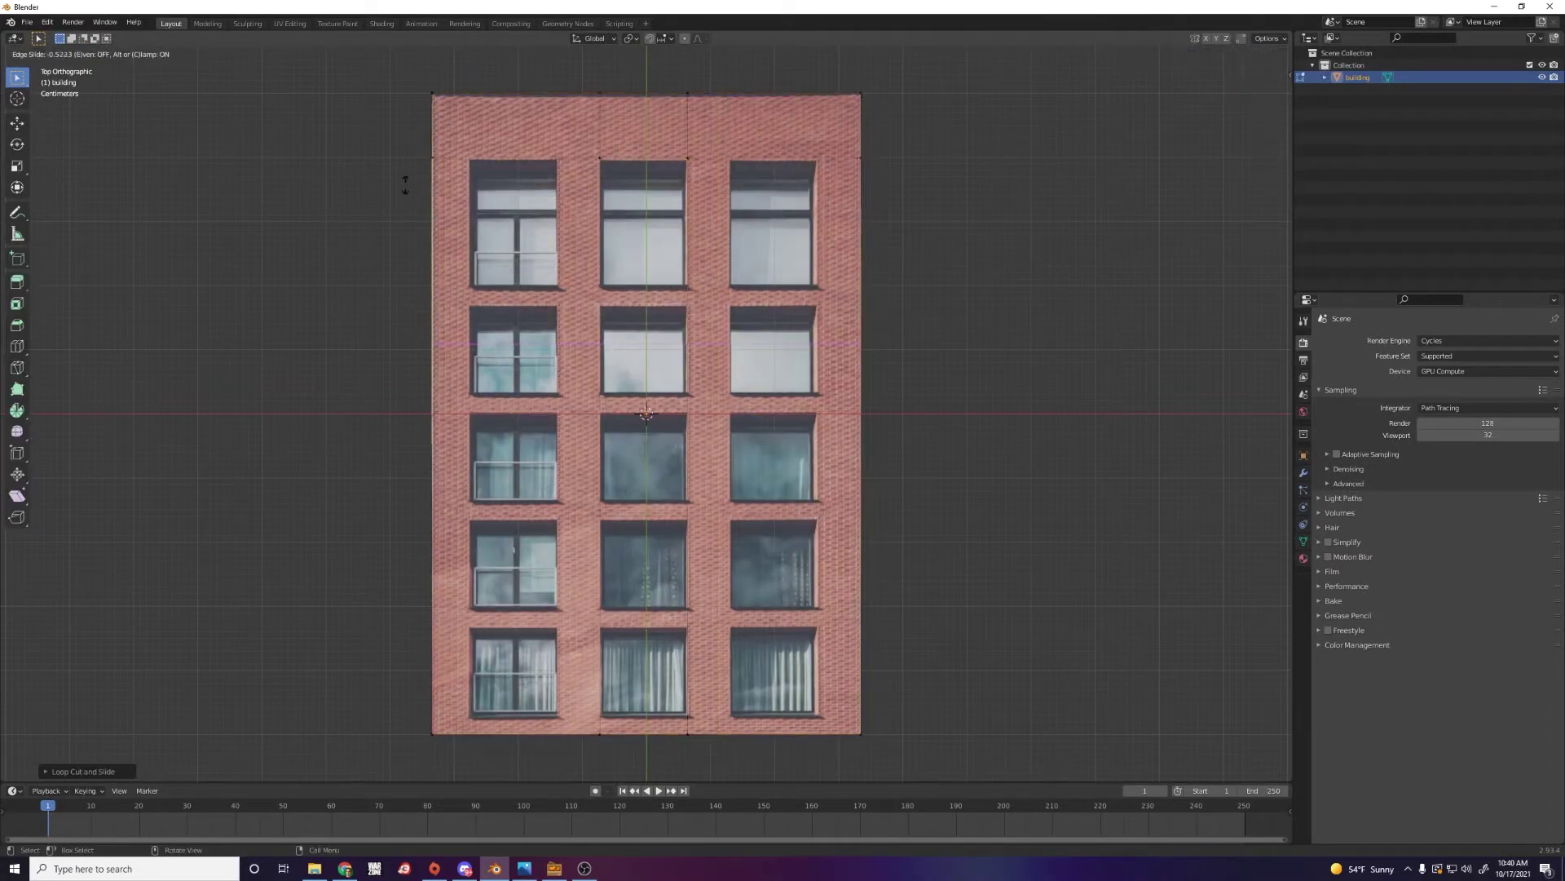
Extrude the window faces inward and preview the facade with Rendered shading
key(e)
click(490, 244)
key(z)
click(696, 272)
key(Tab)
mouse_move(696, 272)
mouse_down()
mouse_move(664, 448)
mouse_move(622, 350)
mouse_move(616, 425)
mouse_up()
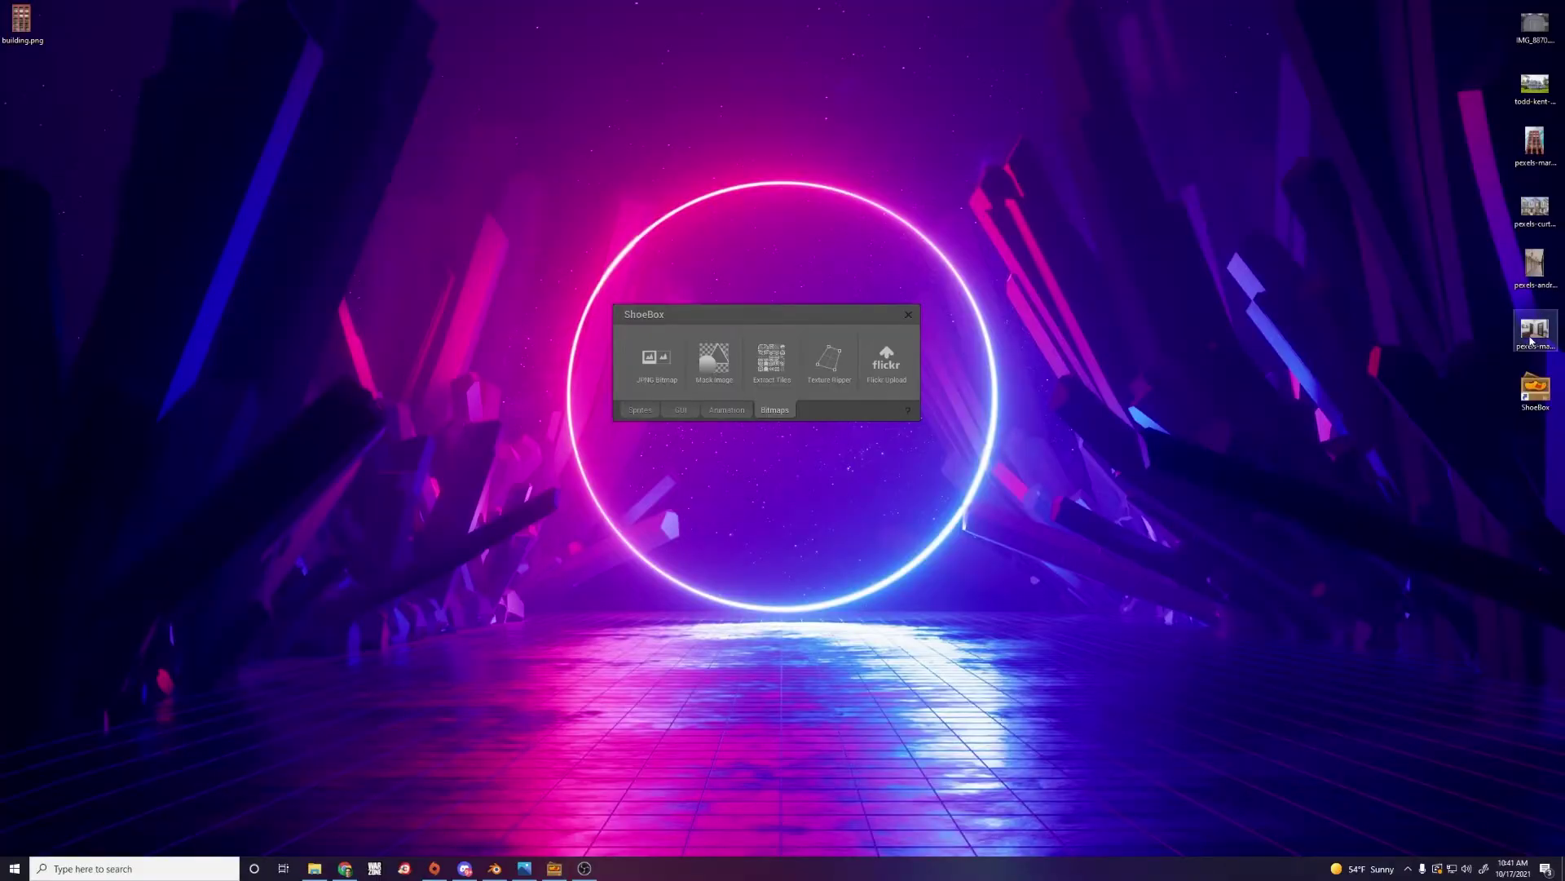
drag(1531, 340, 830, 361)
scroll(1110, 399, up, 2)
scroll(1192, 333, up, 2)
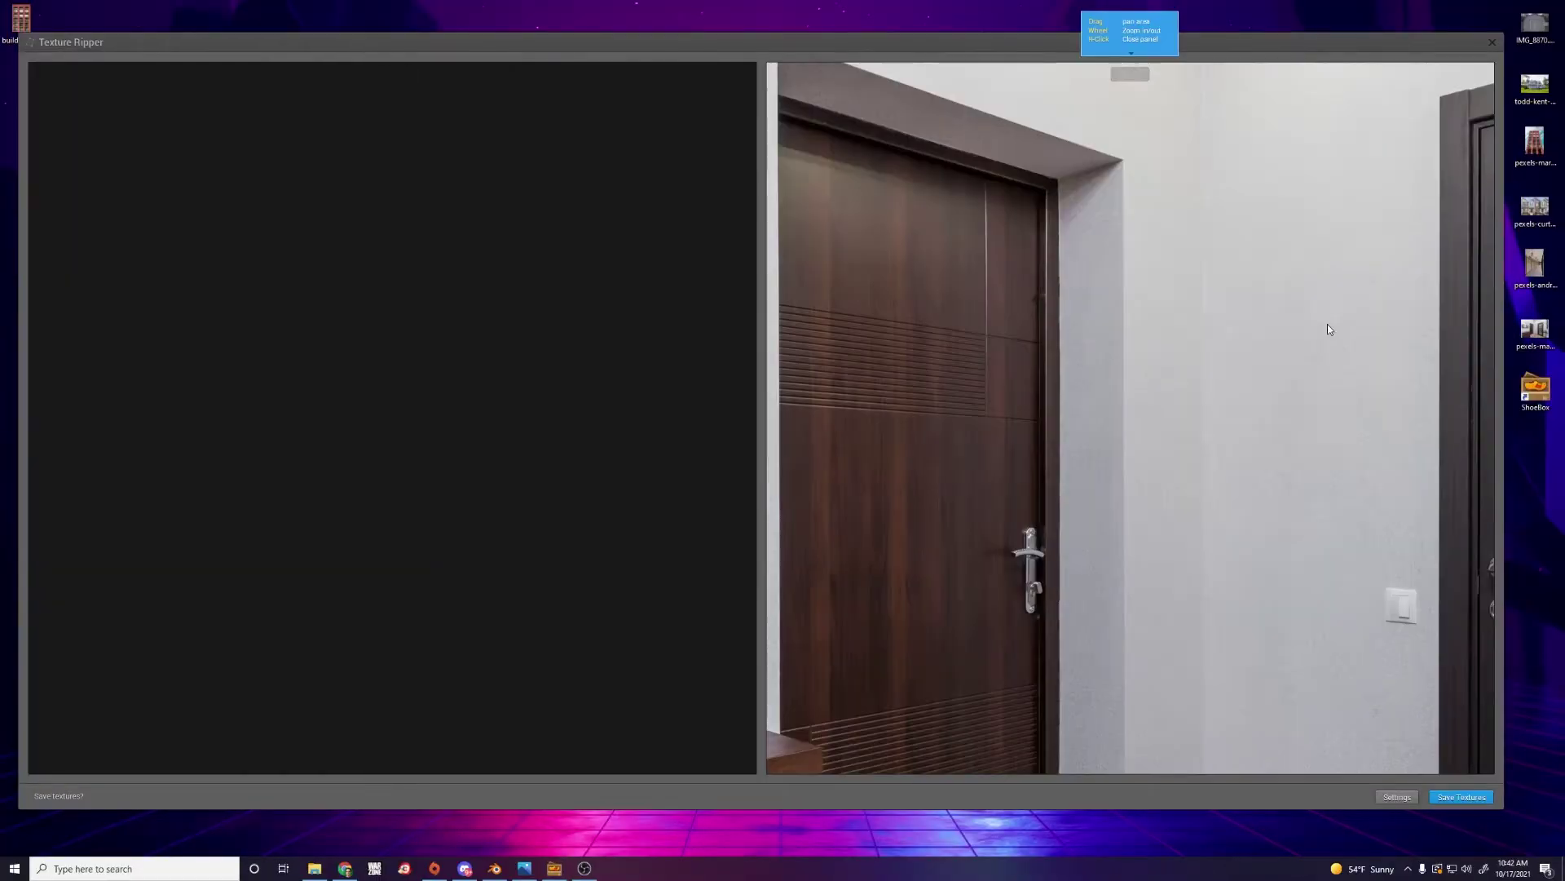
drag(1326, 324, 741, 424)
scroll(878, 397, down, 2)
scroll(873, 335, up, 2)
scroll(913, 334, down, 3)
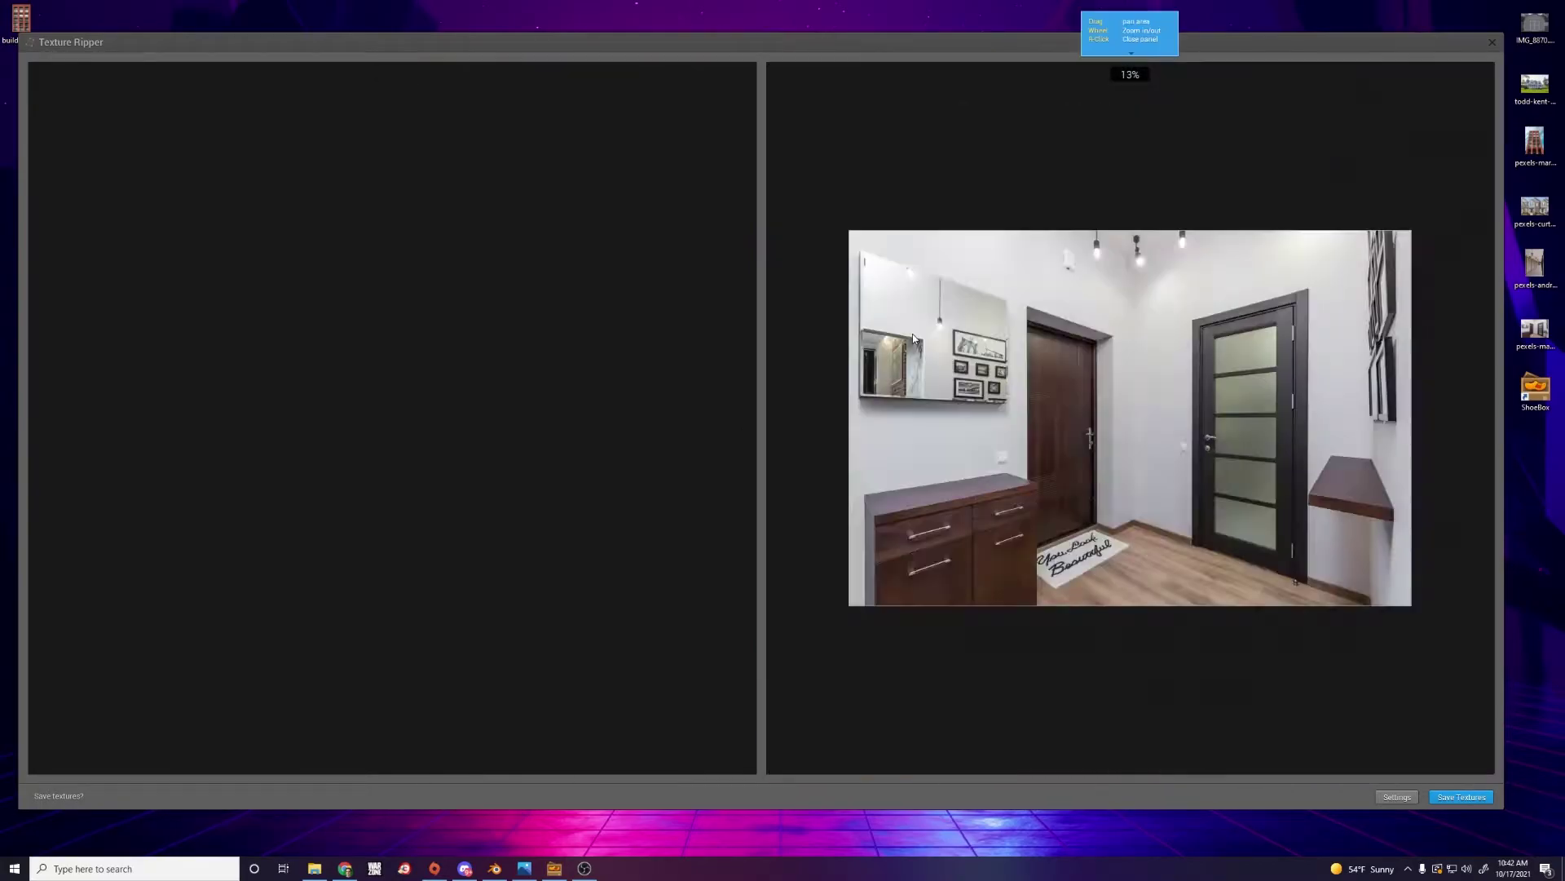
scroll(971, 349, up, 5)
right_click(1152, 382)
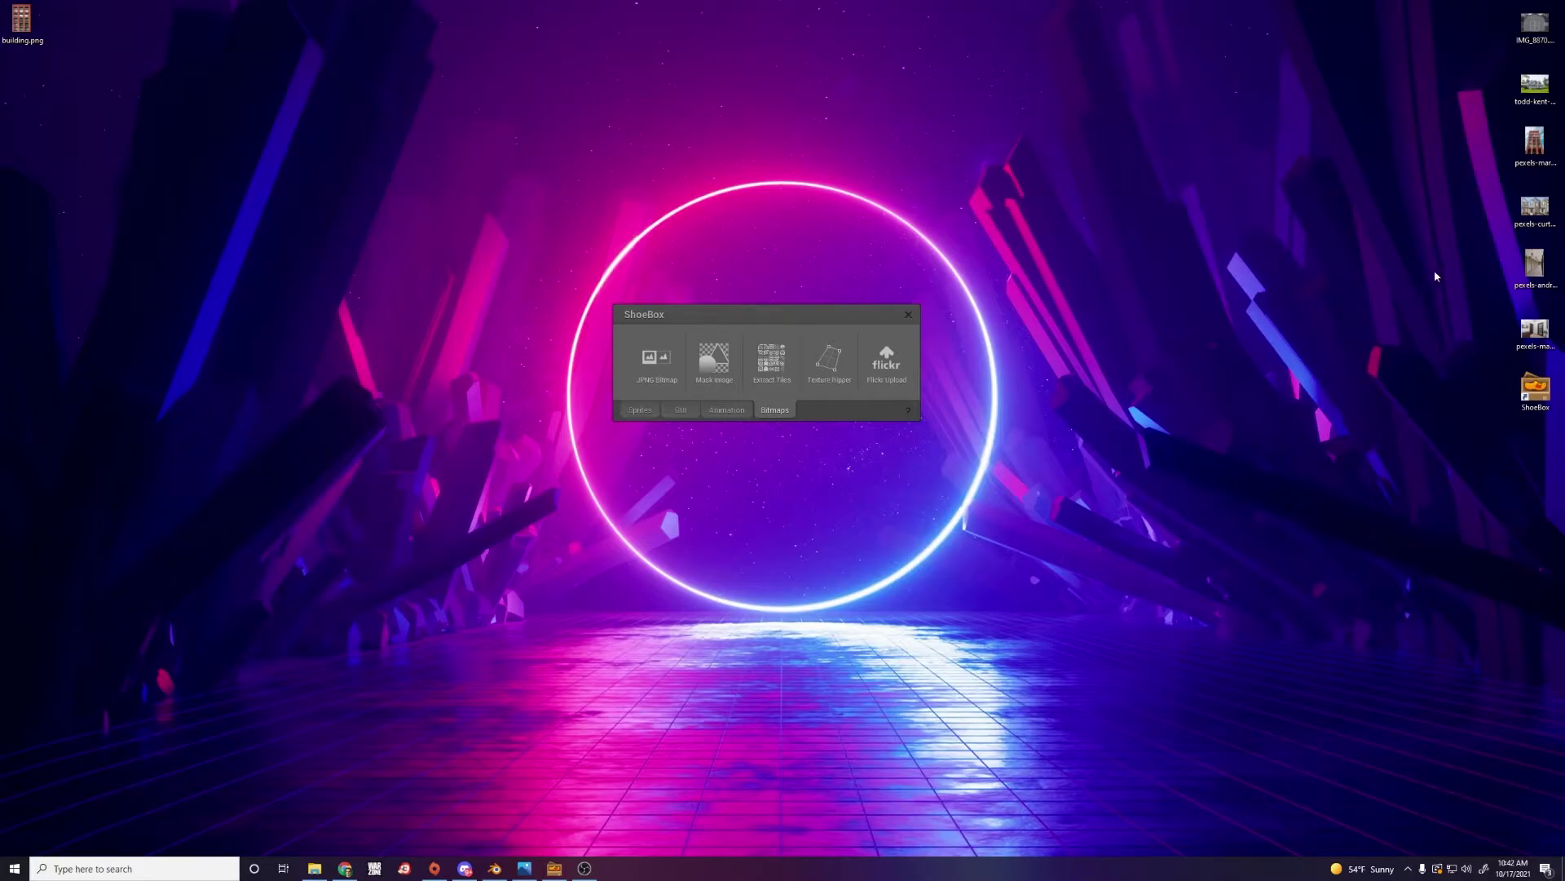
Load the townhouse photo and outline the shuttered upstairs window's four corners
drag(1534, 84, 828, 359)
drag(1109, 476, 1200, 475)
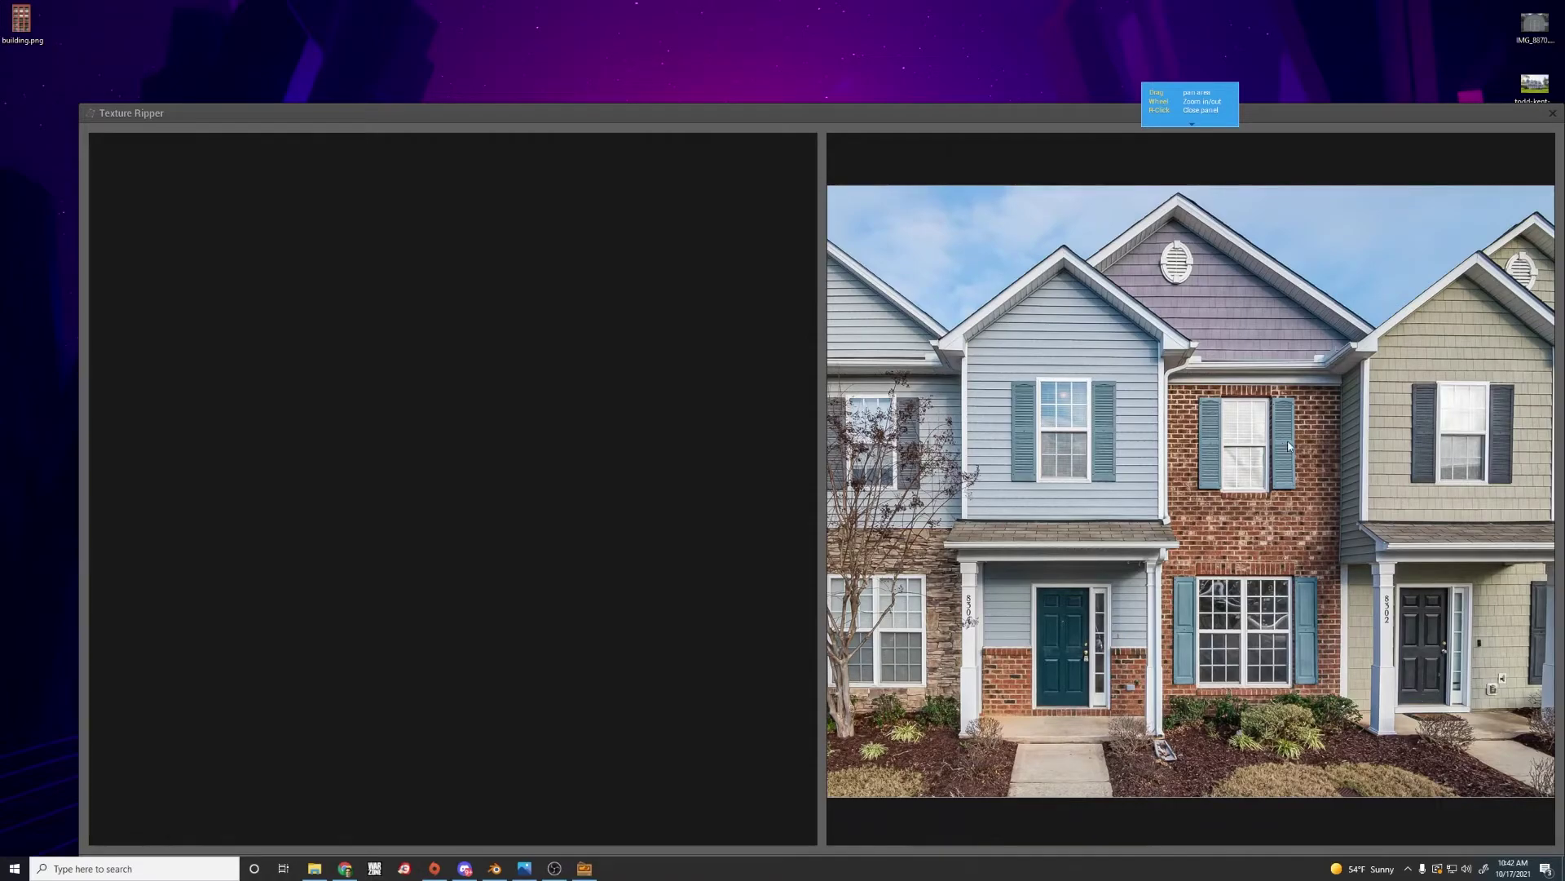
scroll(1103, 334, up, 6)
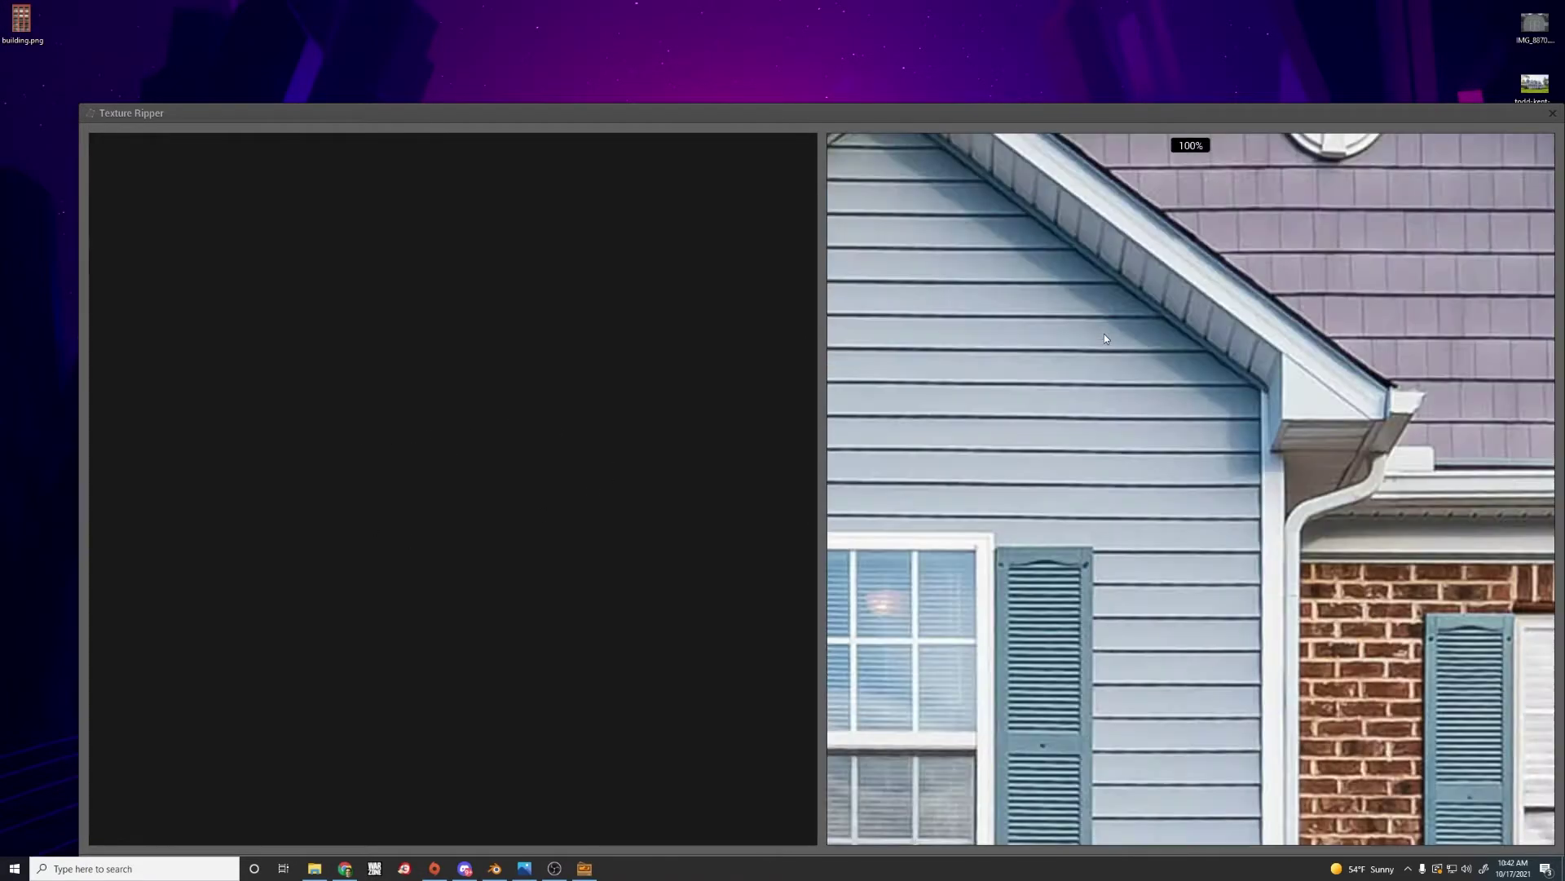
scroll(1250, 342, down, 3)
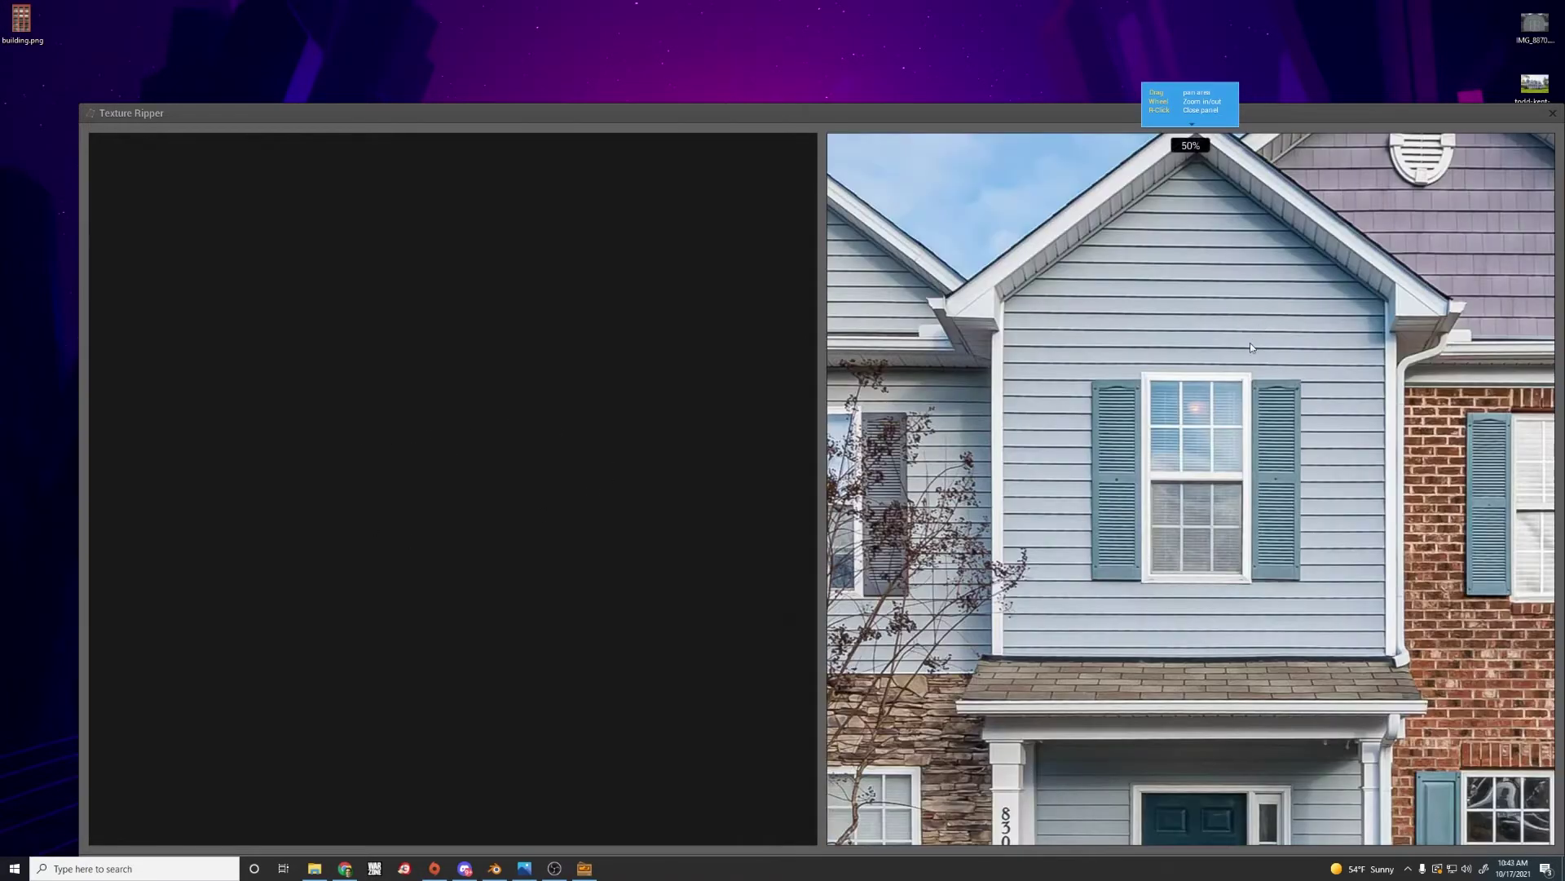
click(1093, 381)
click(1300, 381)
click(1301, 579)
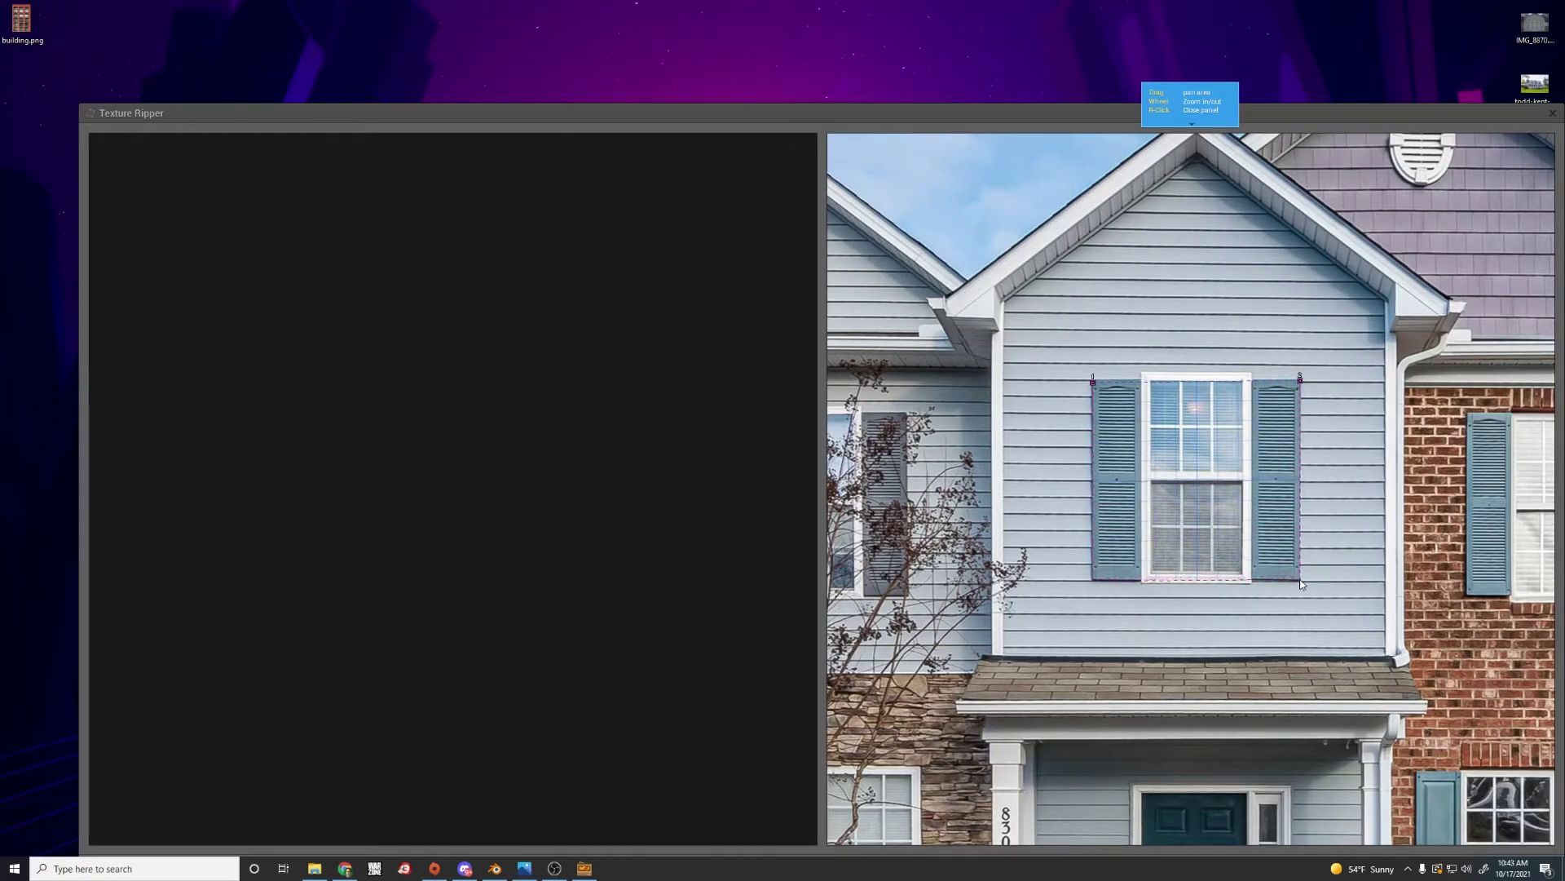
click(1093, 579)
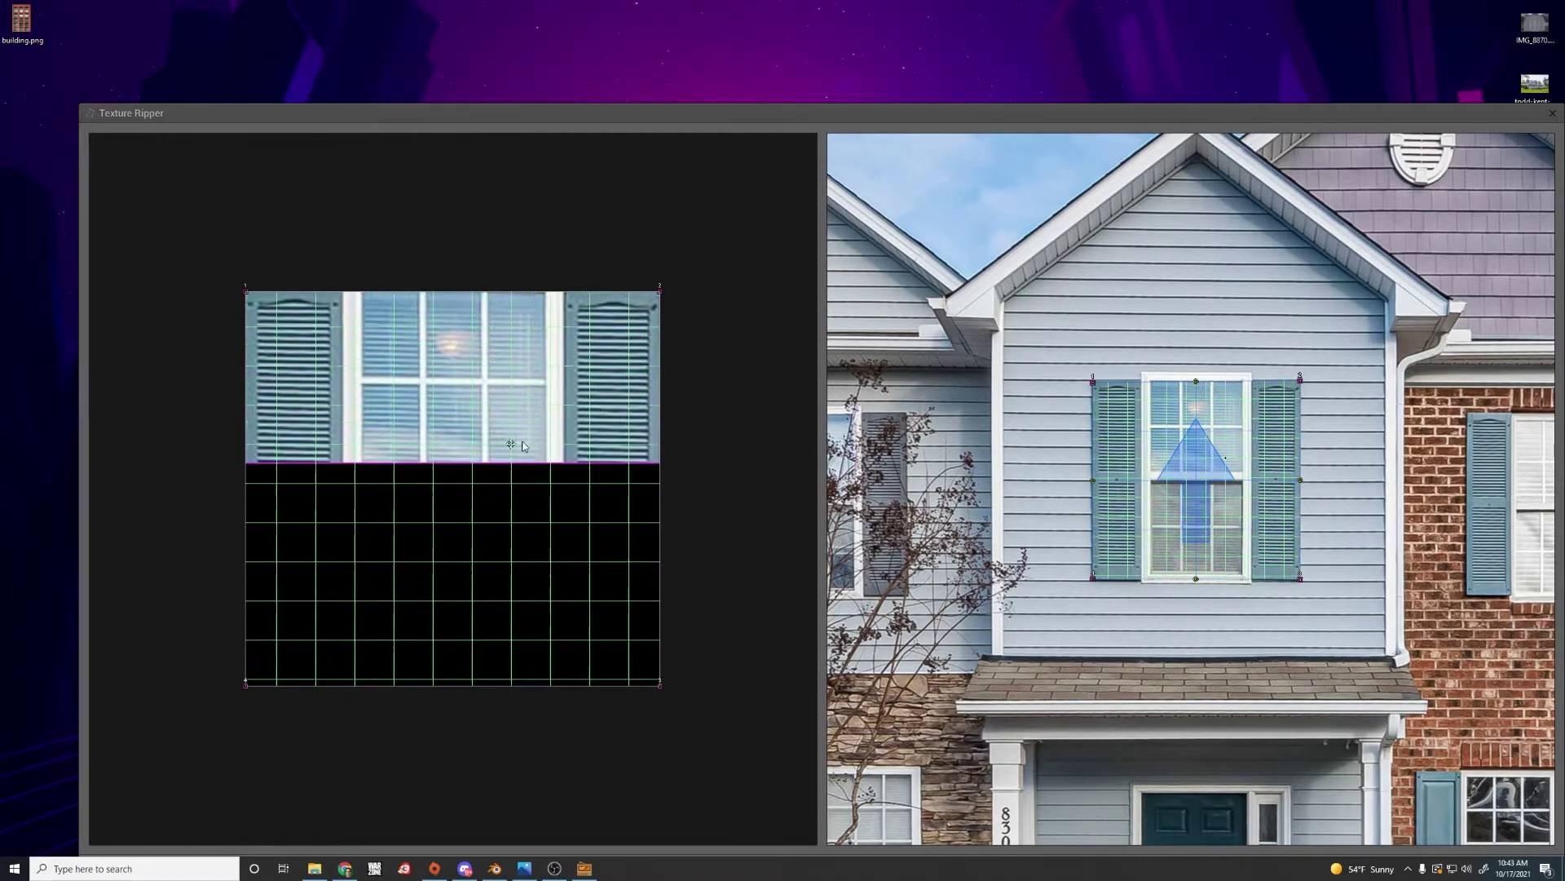
Outline the front door frame's four corners to add it as a second slice
scroll(1167, 598, down, 5)
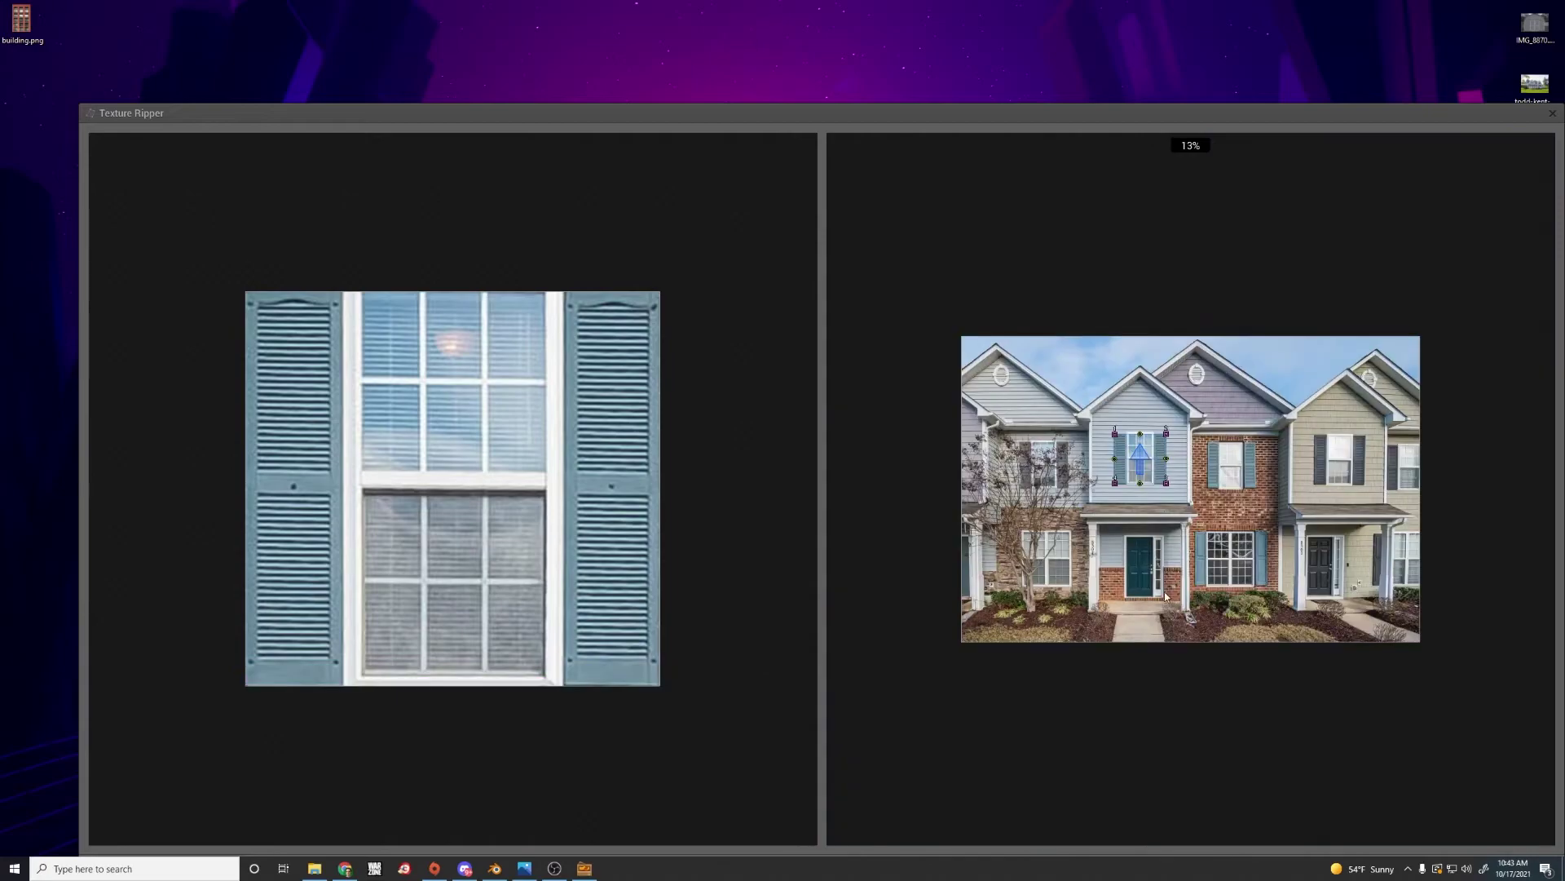
scroll(1167, 597, up, 8)
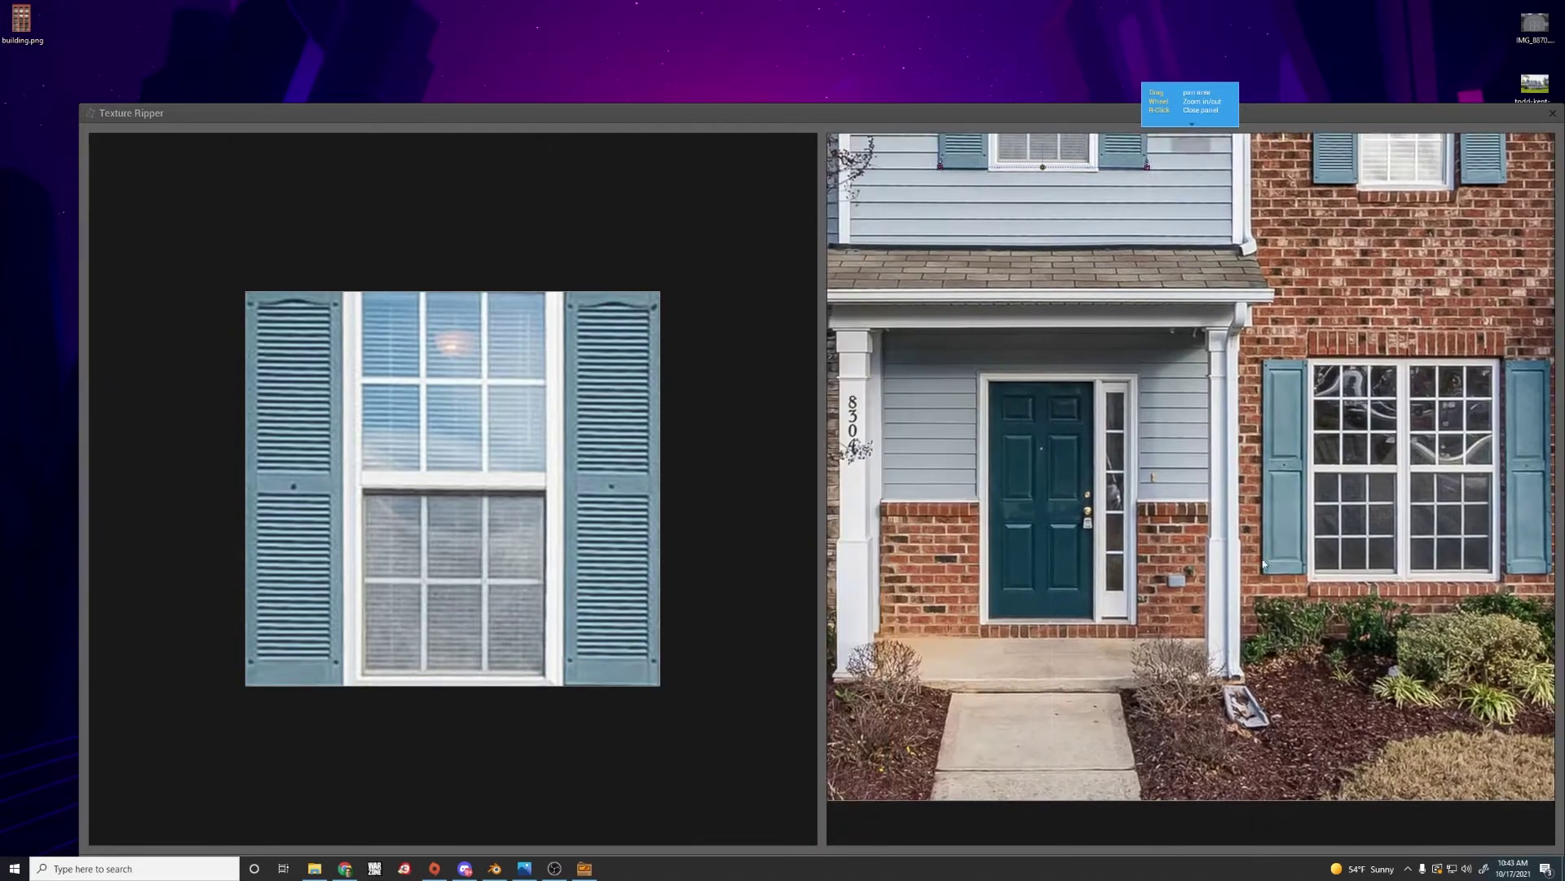
scroll(962, 411, up, 3)
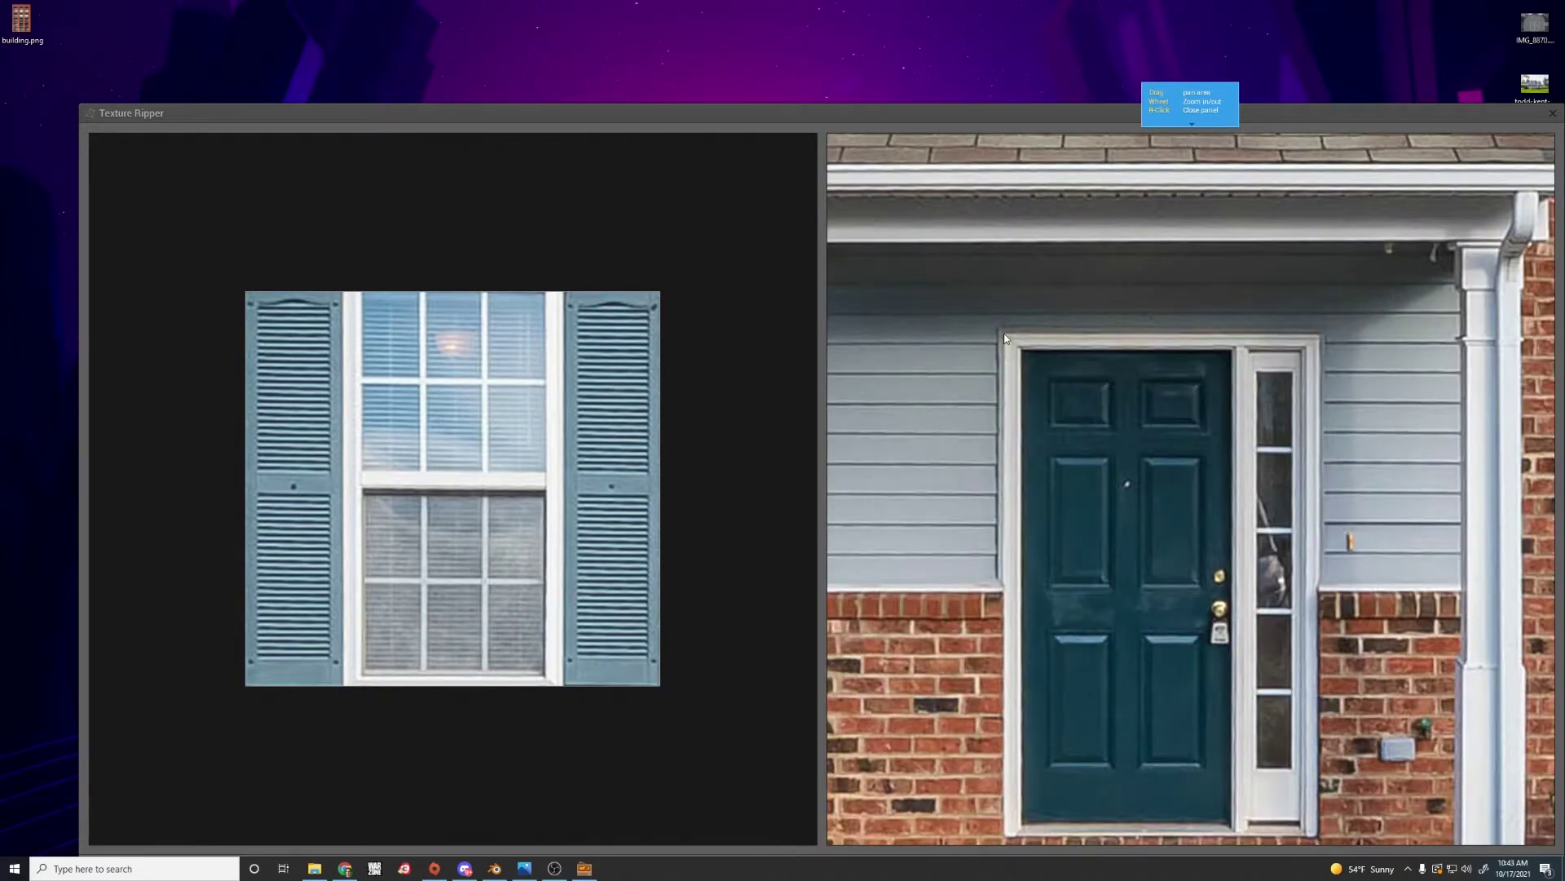
click(1004, 334)
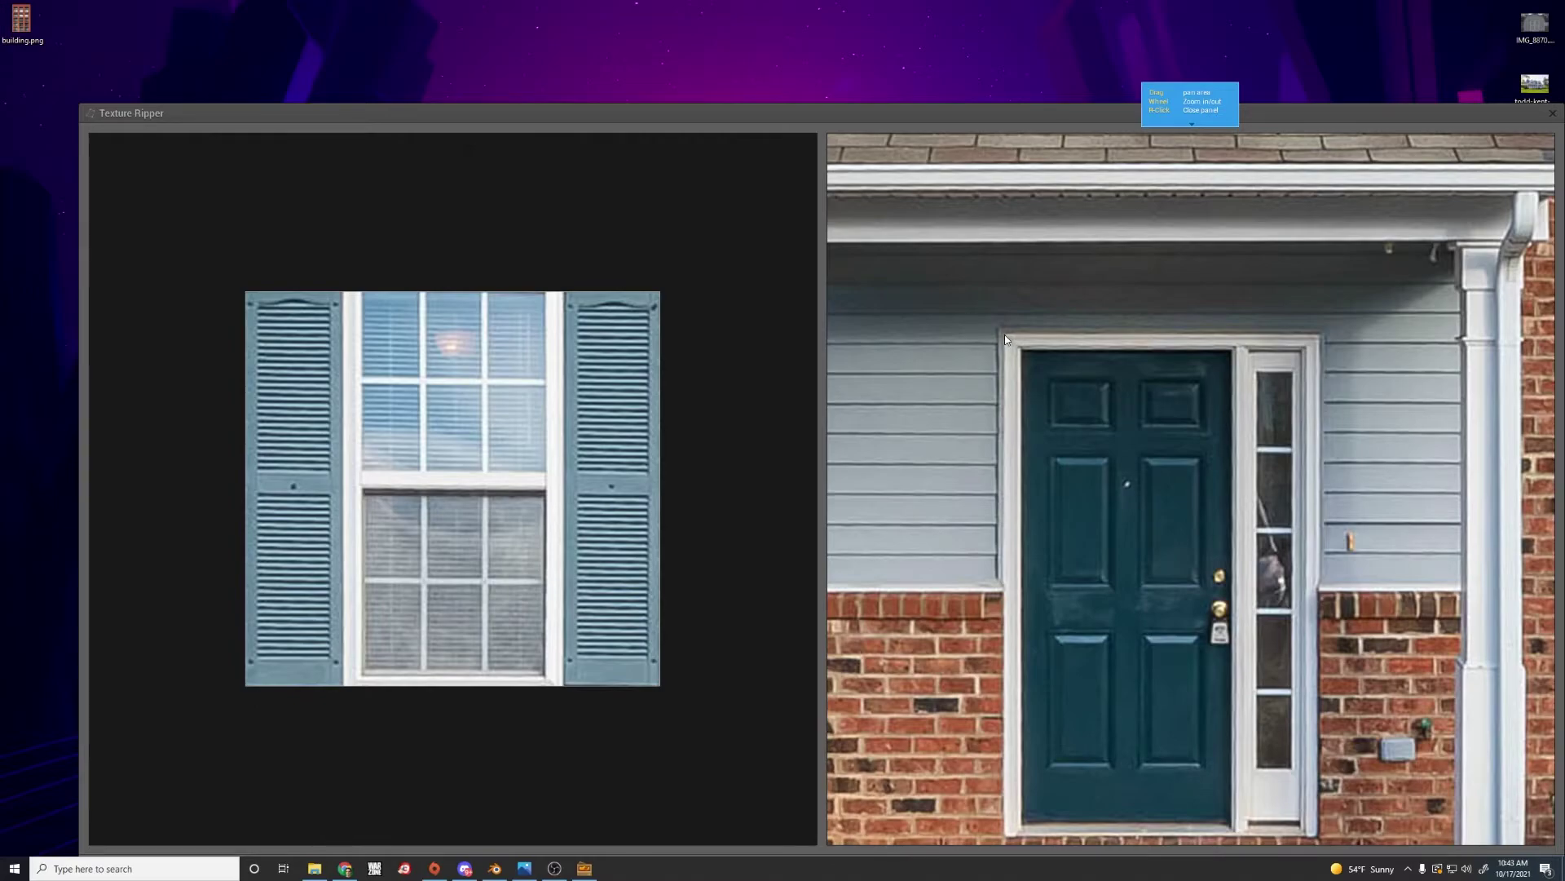
click(1319, 334)
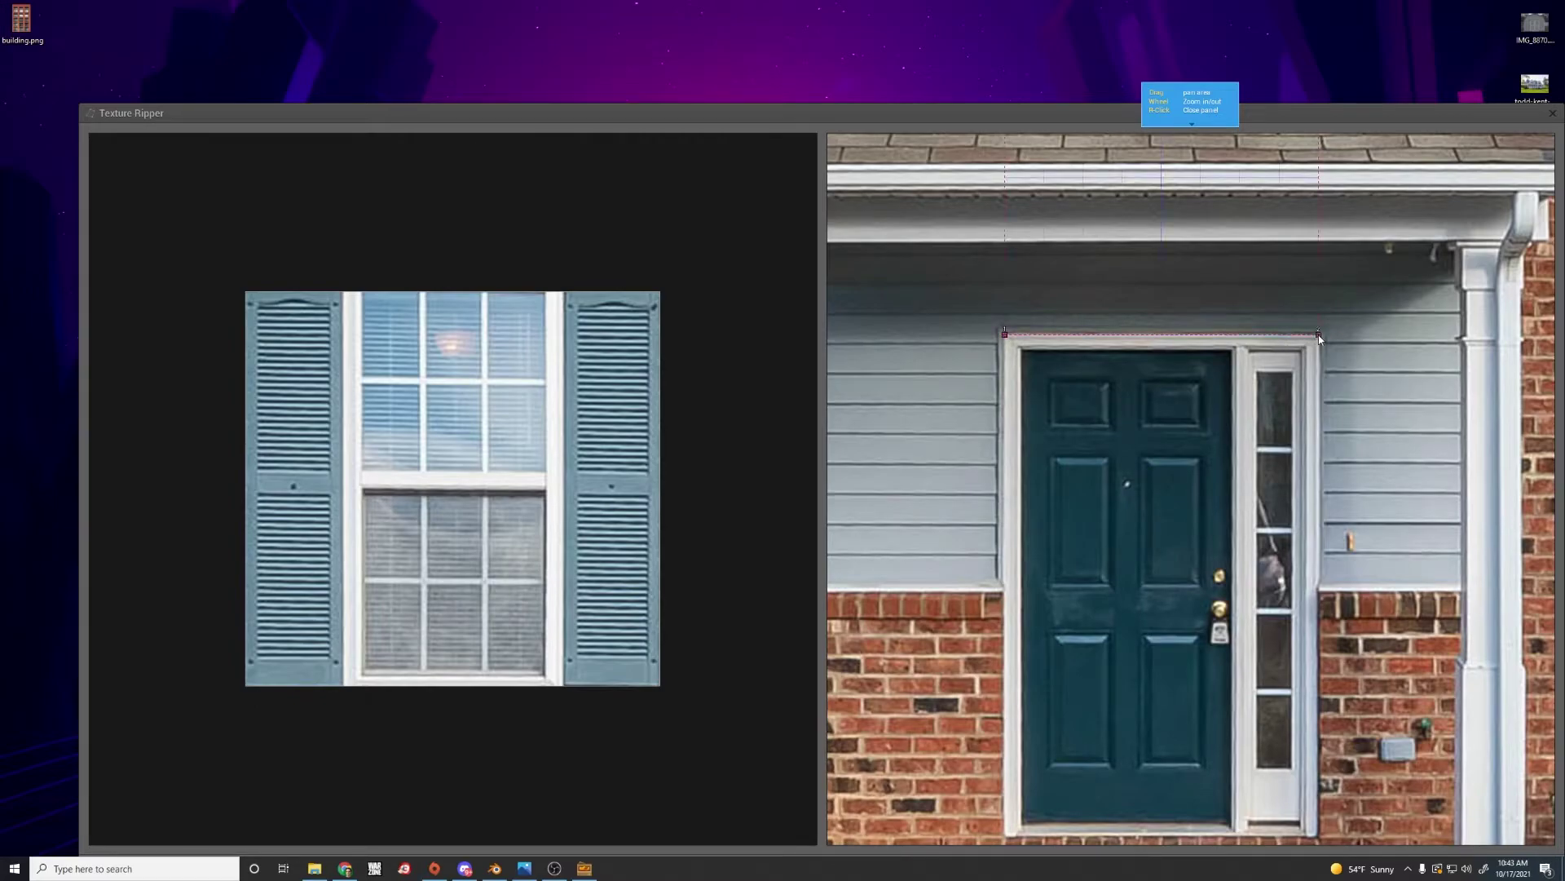
click(1315, 833)
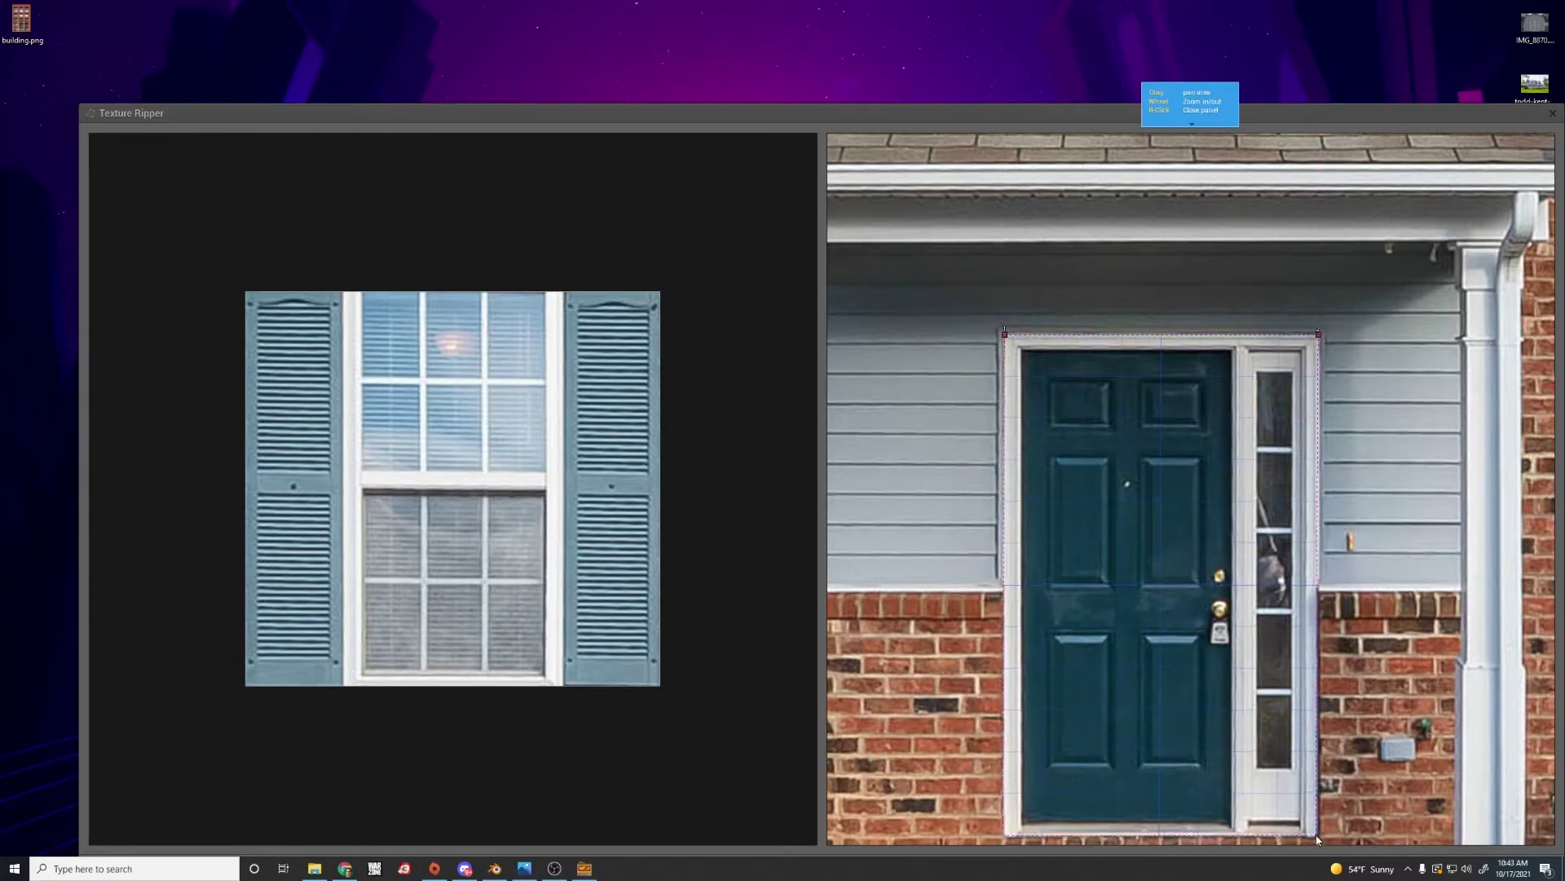
click(1005, 833)
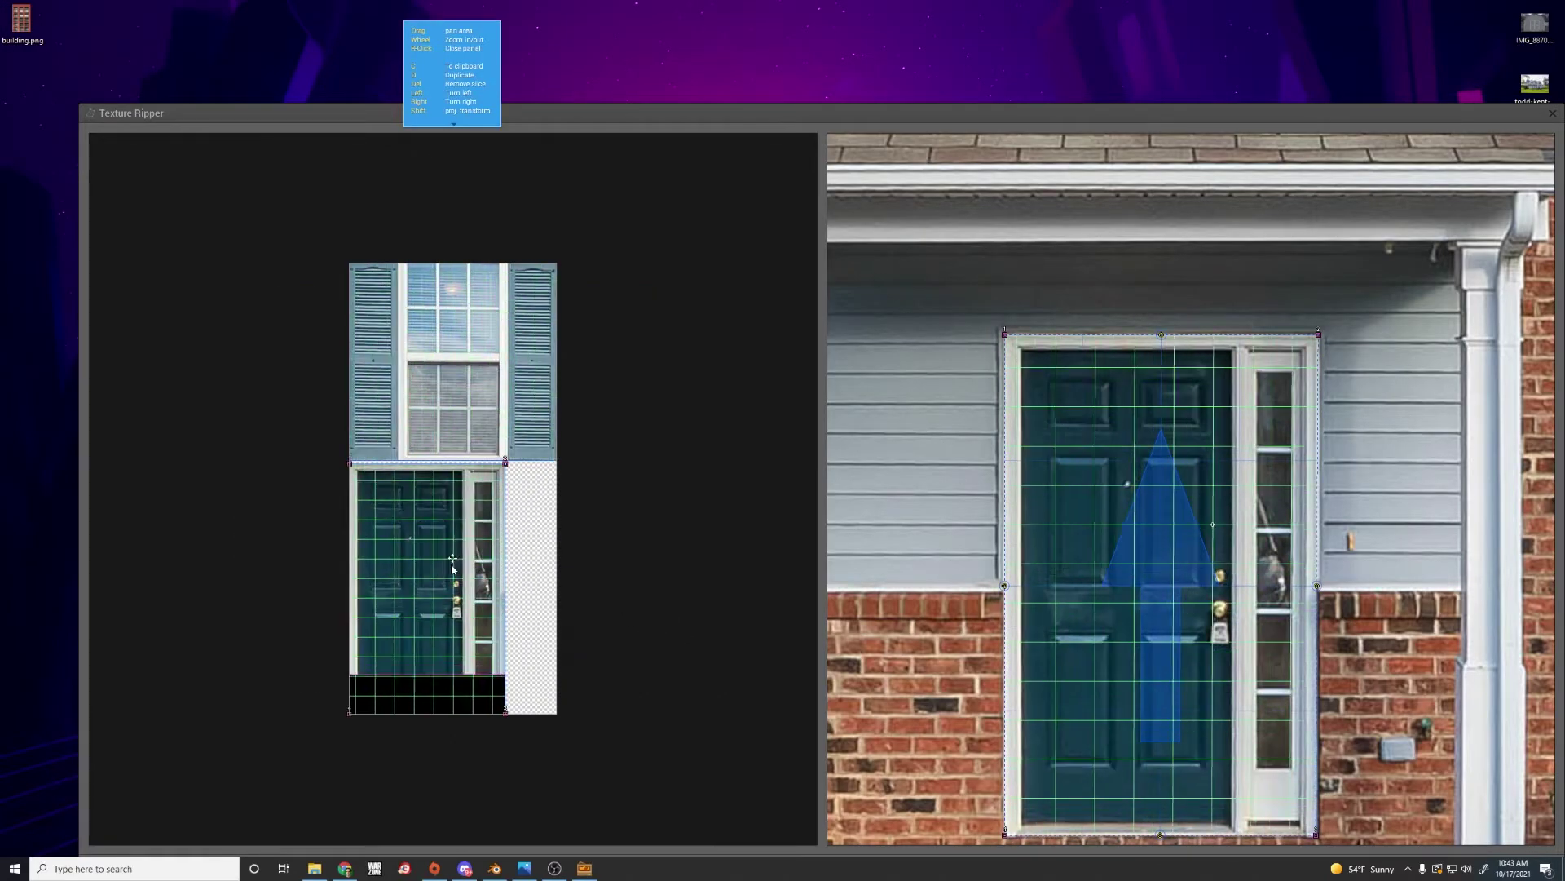
Zoom around to review the flattened window and door slices
scroll(455, 564, up, 1)
scroll(461, 560, down, 1)
scroll(1112, 520, down, 3)
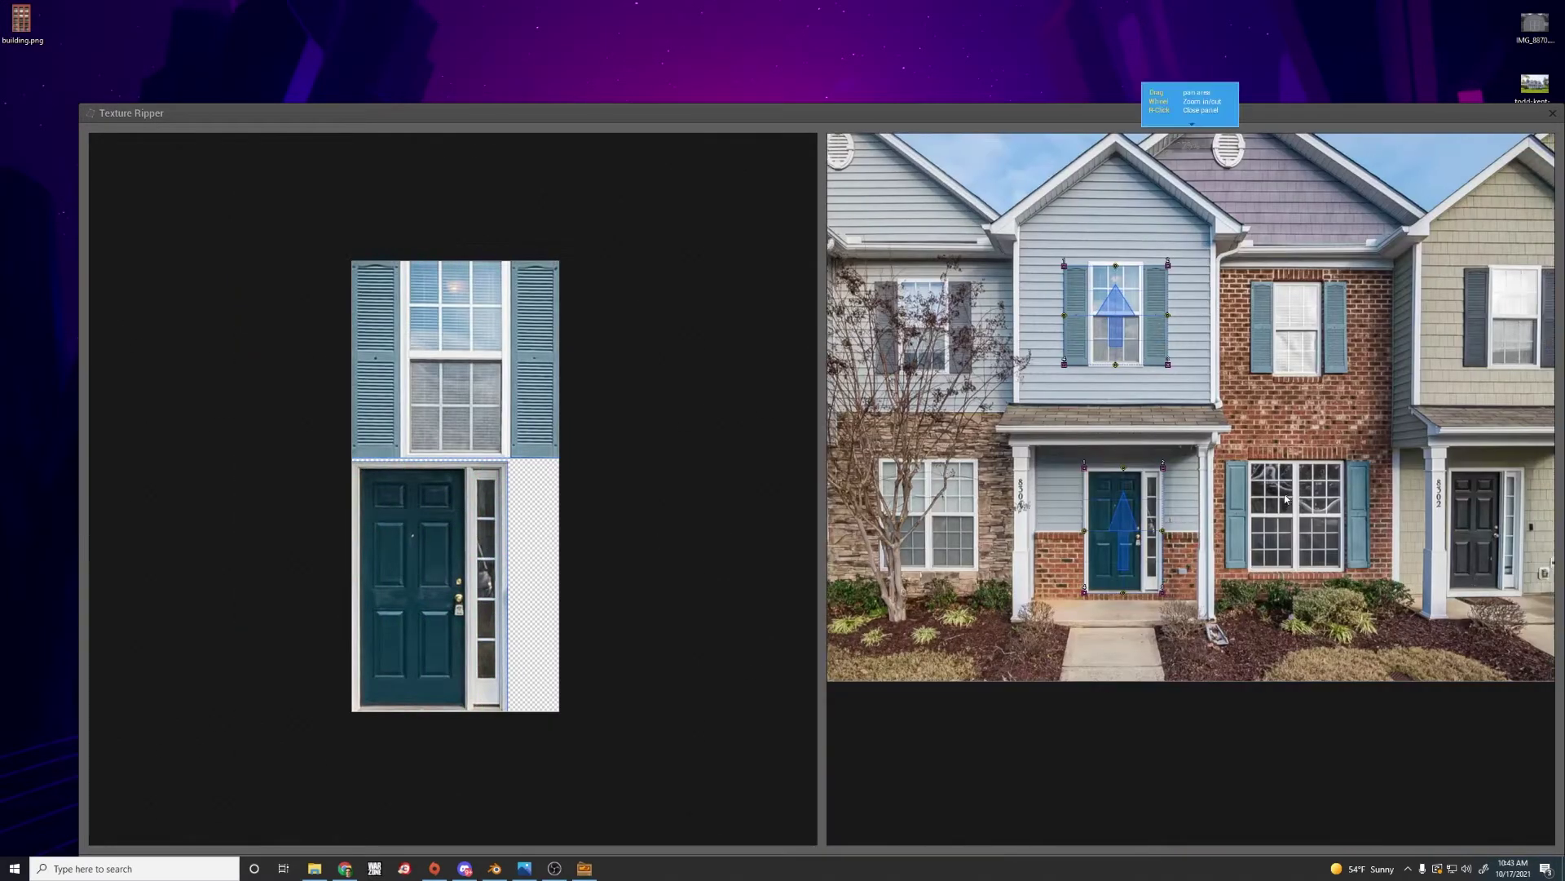
scroll(1226, 496, down, 1)
scroll(1226, 496, up, 1)
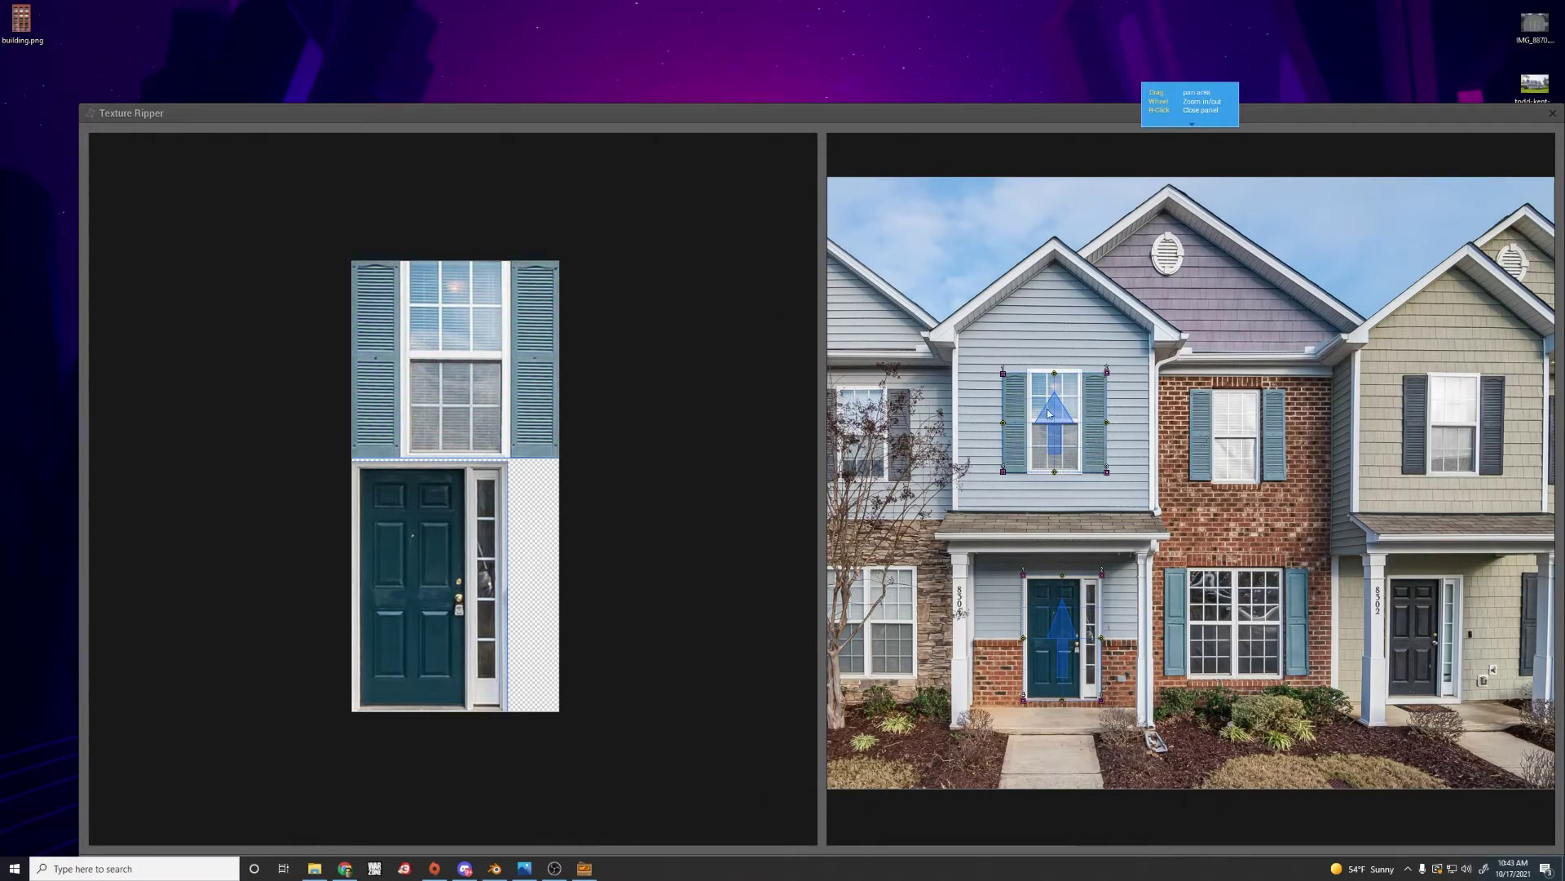
scroll(422, 591, up, 2)
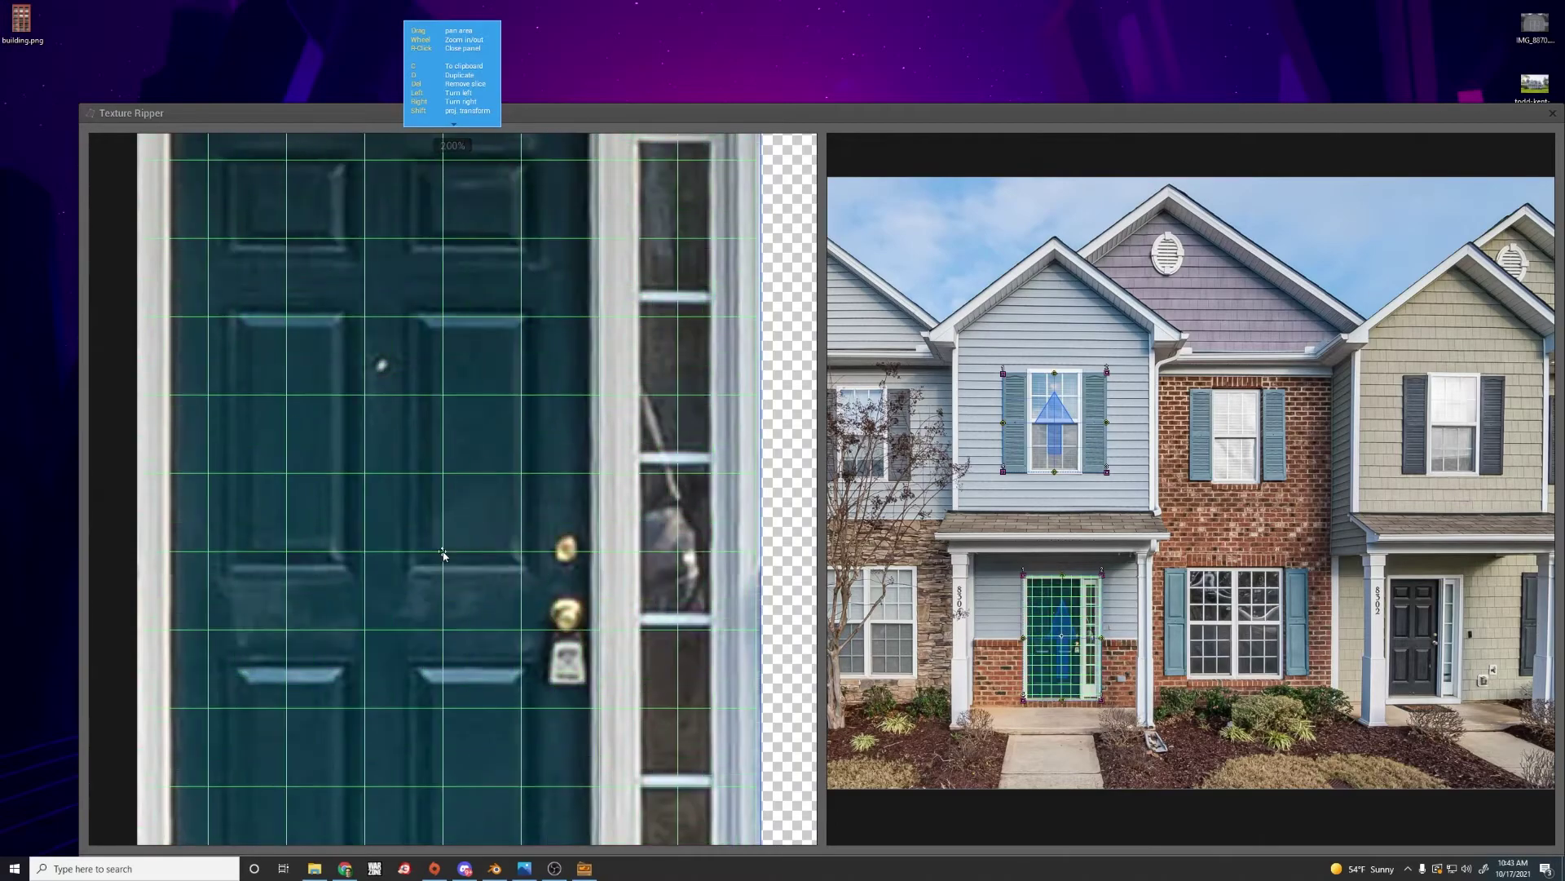
scroll(443, 557, up, 1)
scroll(445, 559, down, 4)
Reopen Texture Ripper with the corridor photo and outline one roll-up shutter's corners
click(1552, 114)
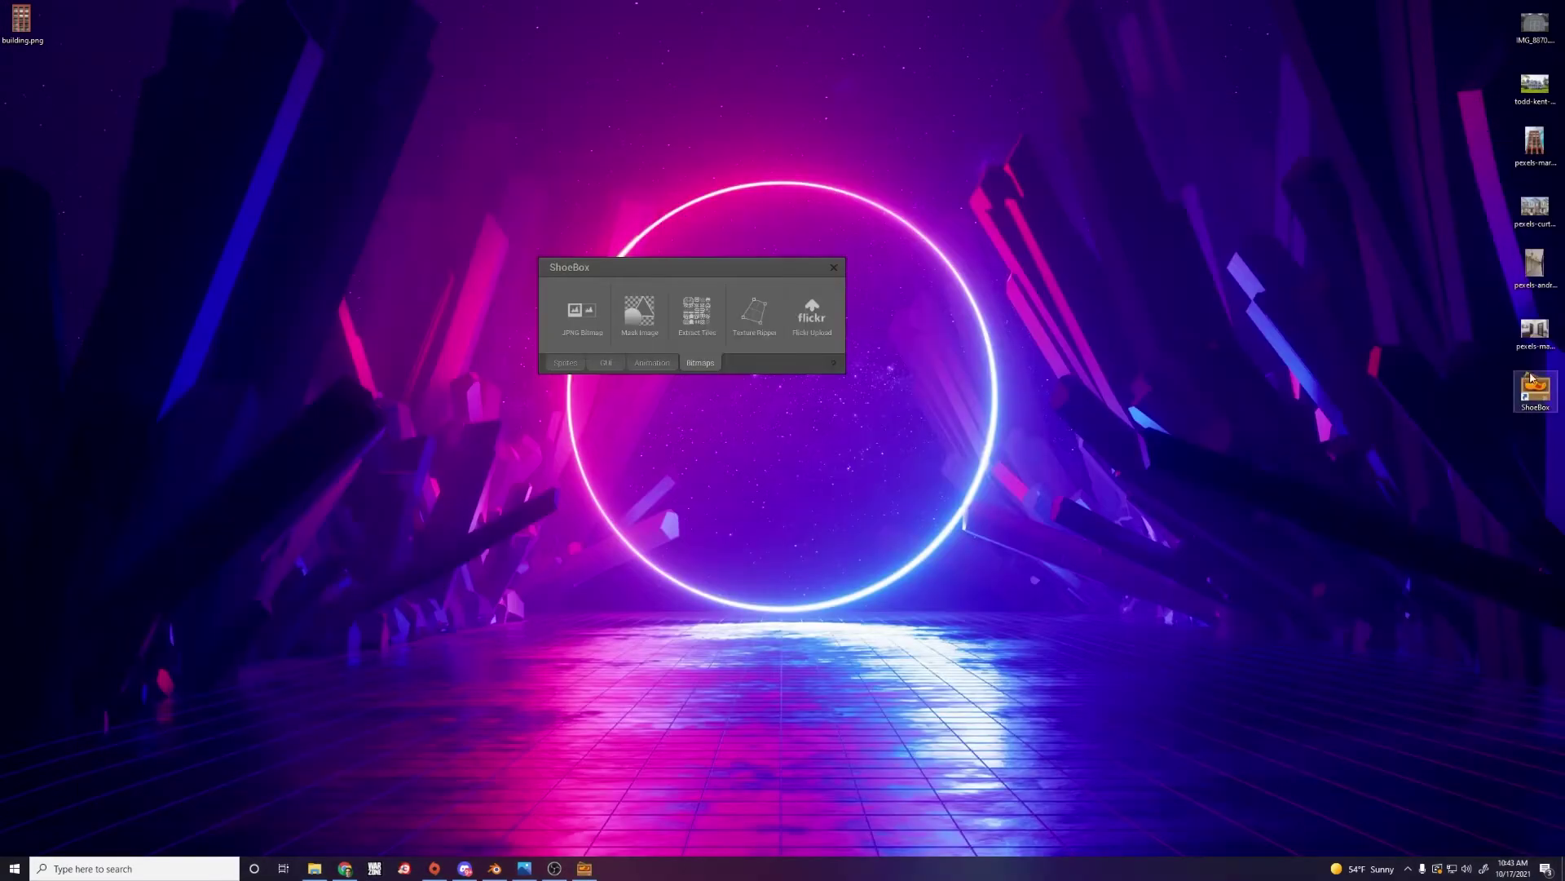
drag(1535, 263, 755, 320)
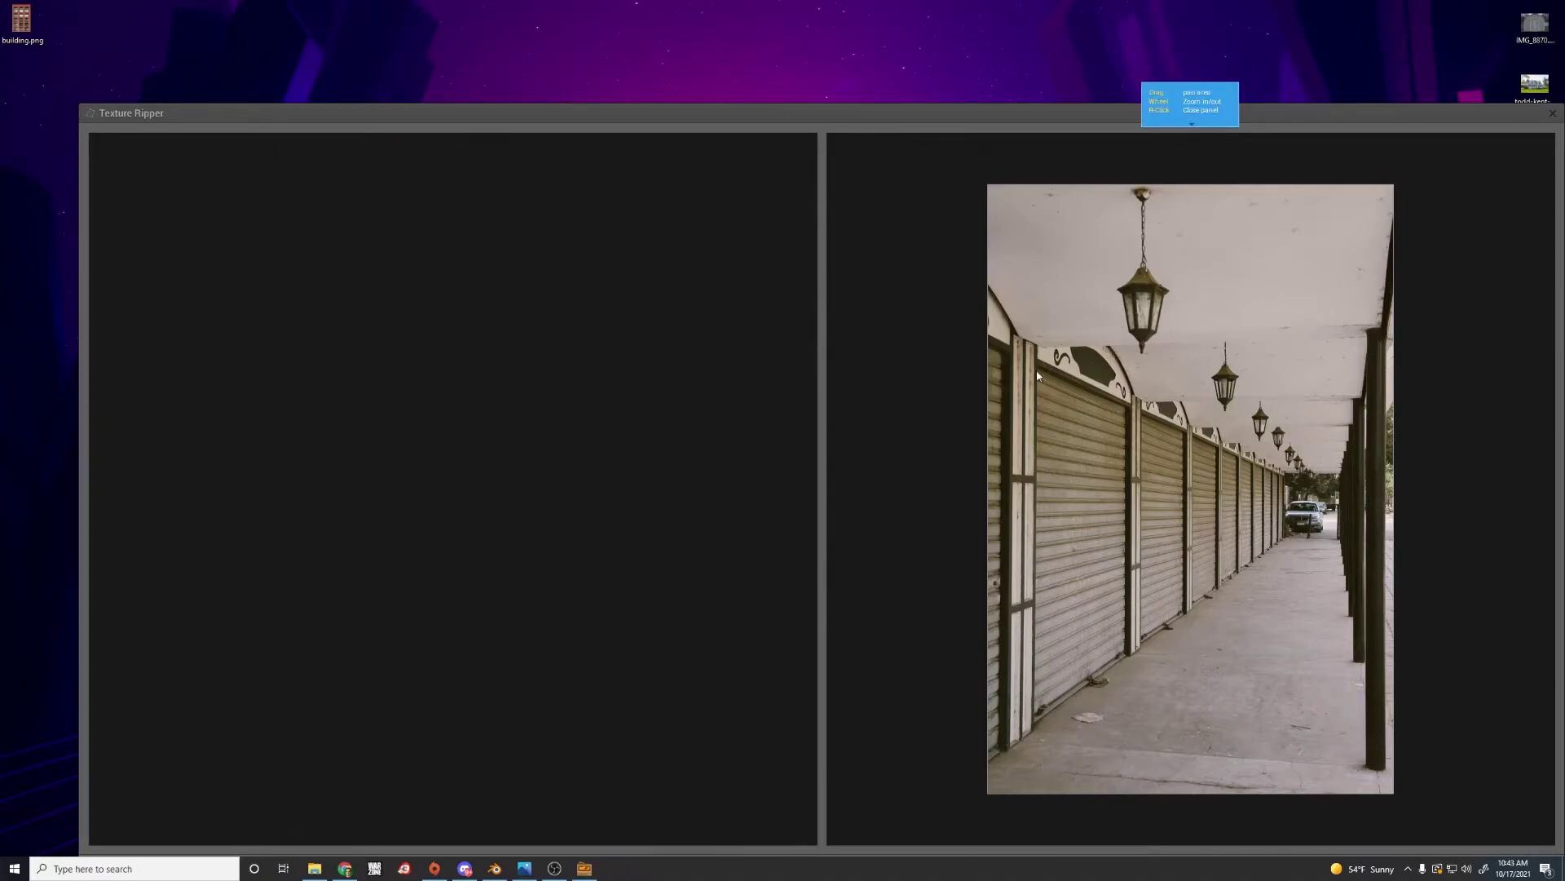
scroll(1040, 373, up, 4)
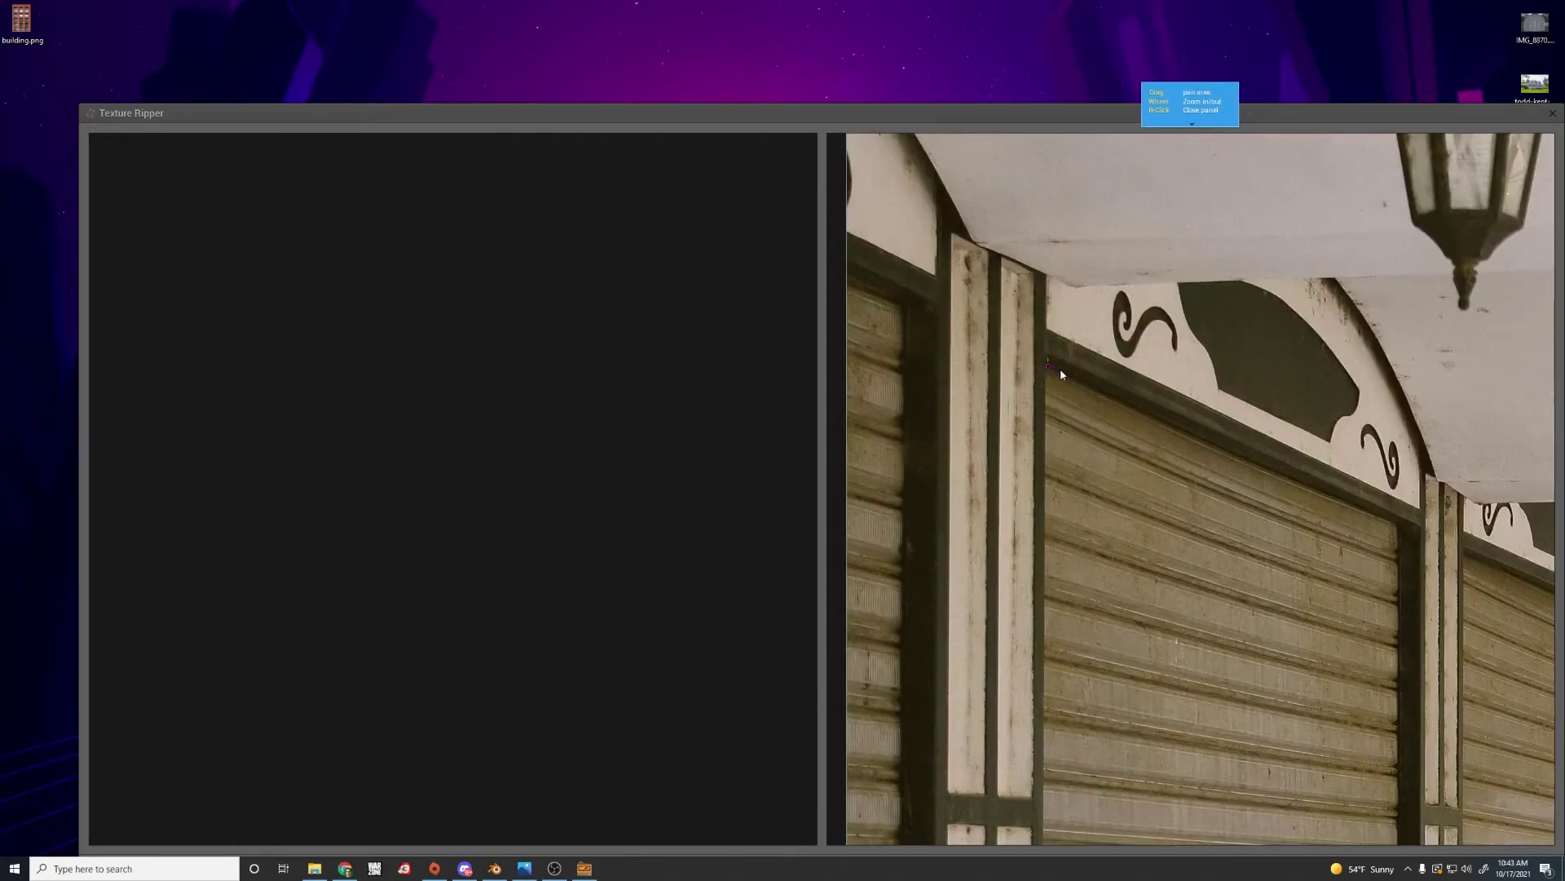
click(1399, 528)
scroll(1386, 587, down, 5)
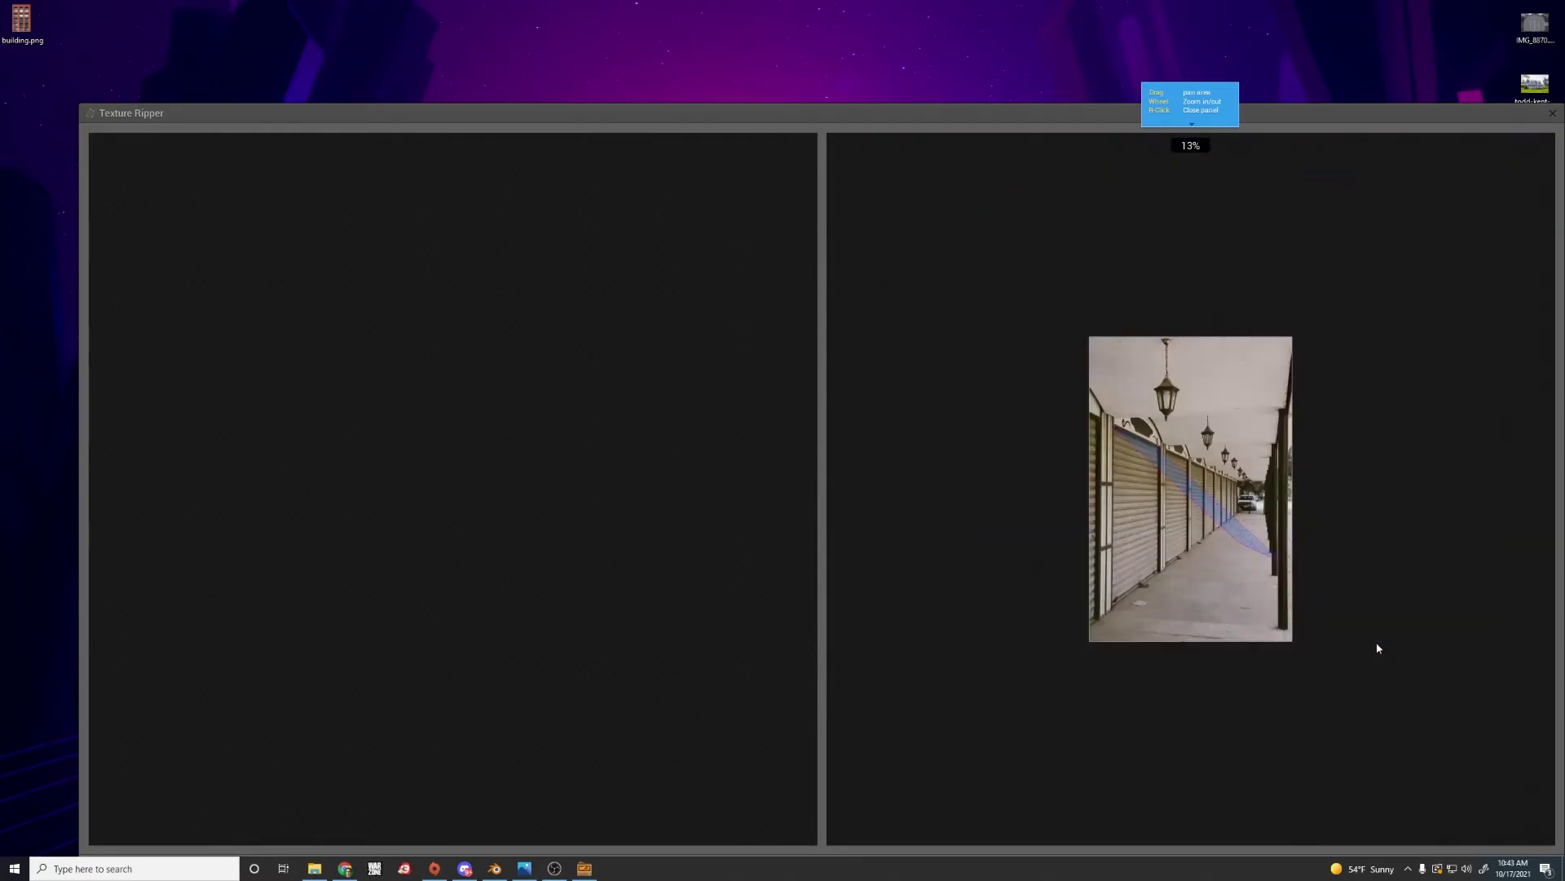
scroll(1238, 599, up, 1)
scroll(1126, 652, up, 2)
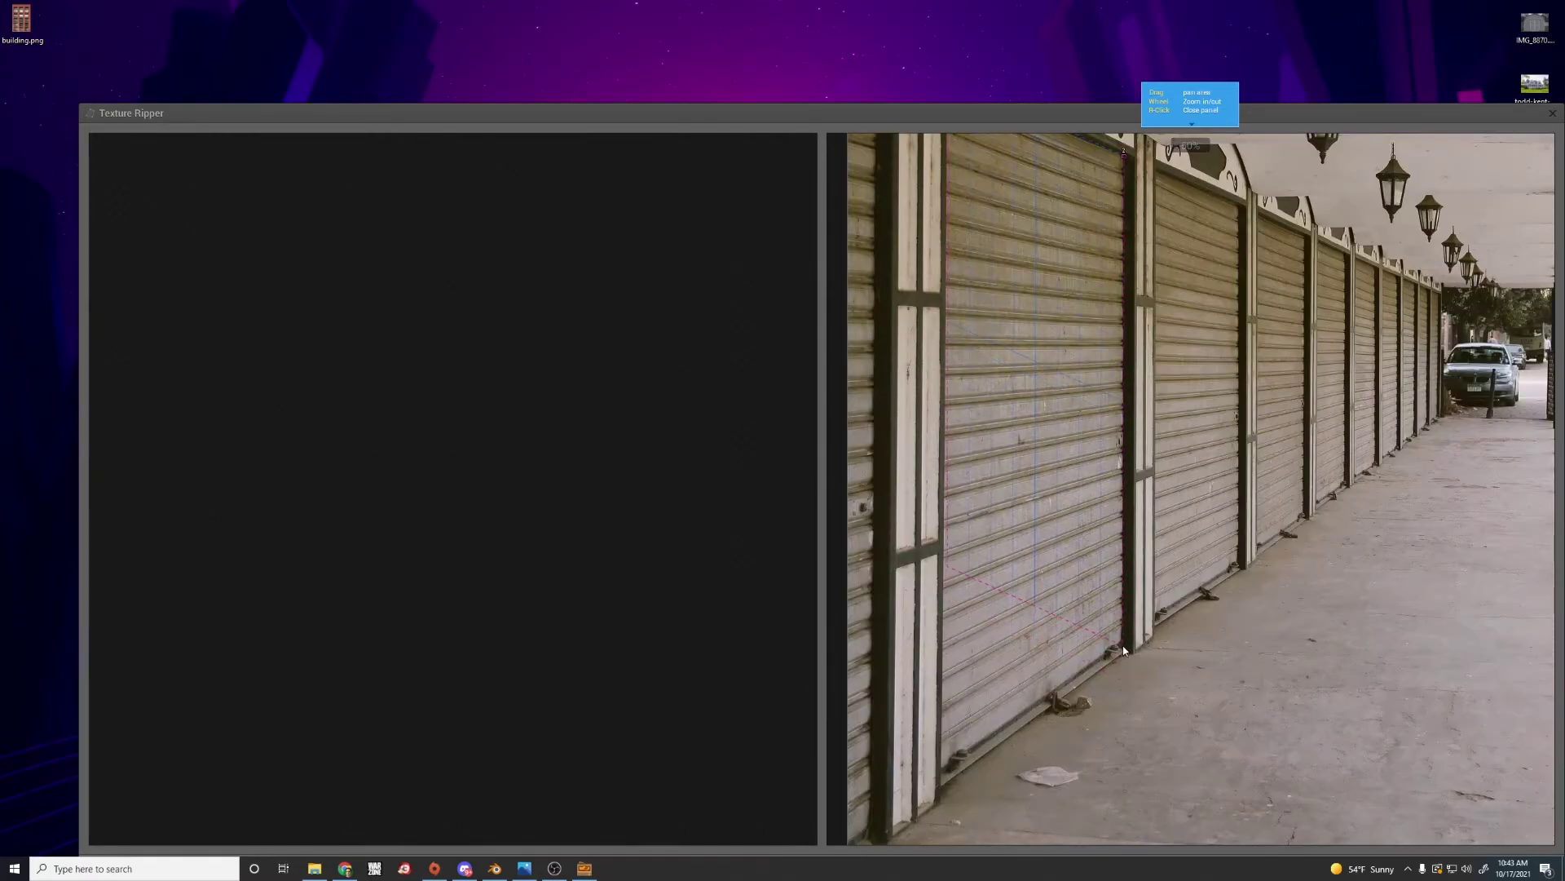
click(1123, 648)
click(940, 770)
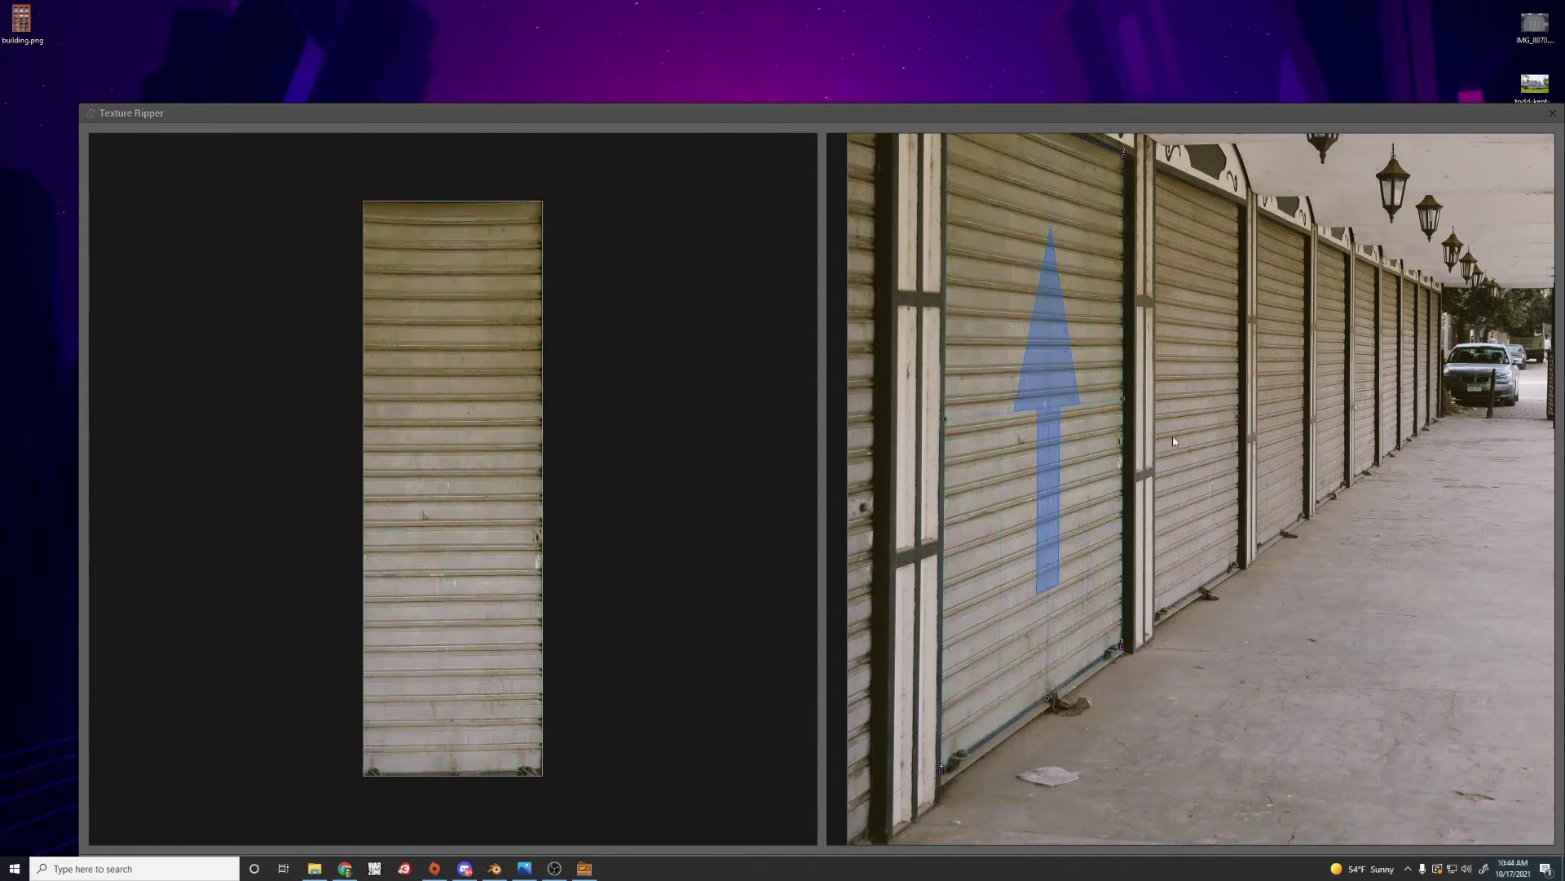
Drag the shutter slice's corner handle to widen it to realistic proportions
scroll(503, 397, down, 2)
scroll(482, 353, up, 2)
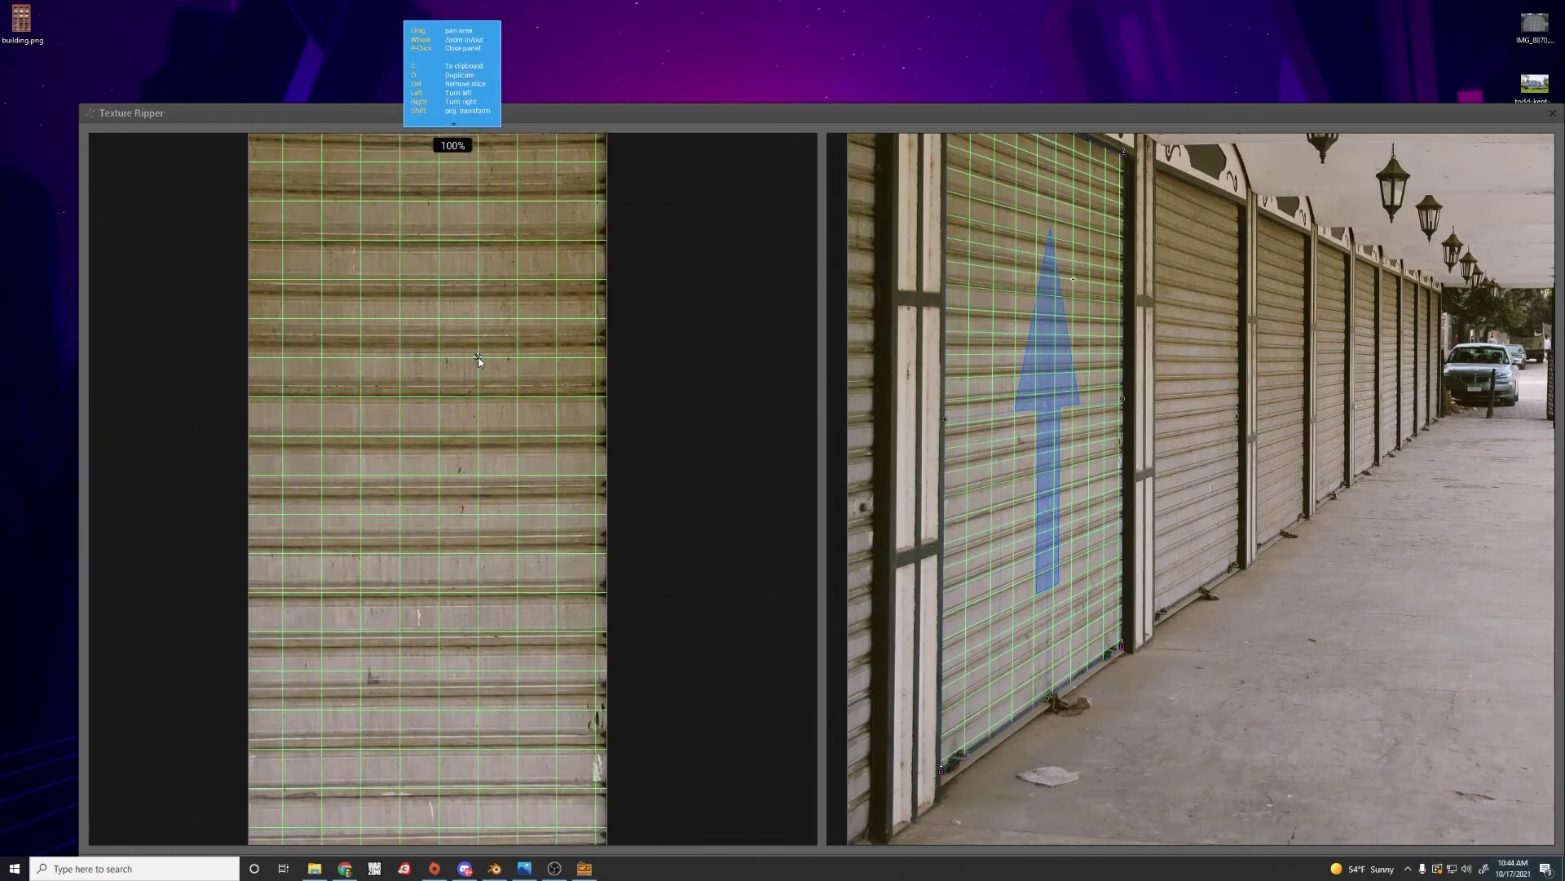
scroll(479, 353, down, 1)
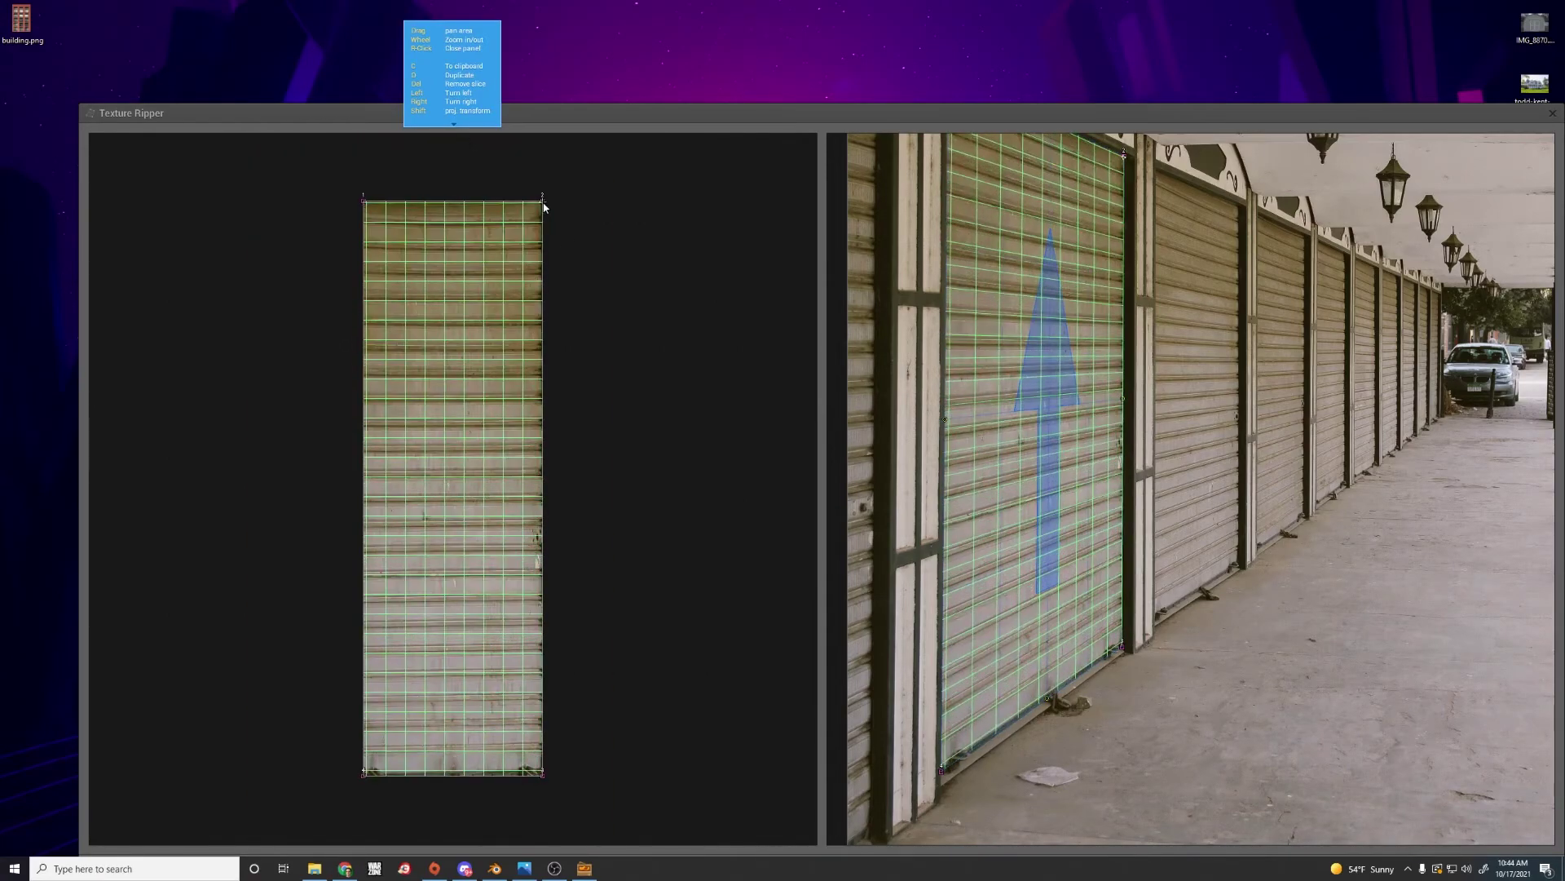
drag(545, 205, 795, 231)
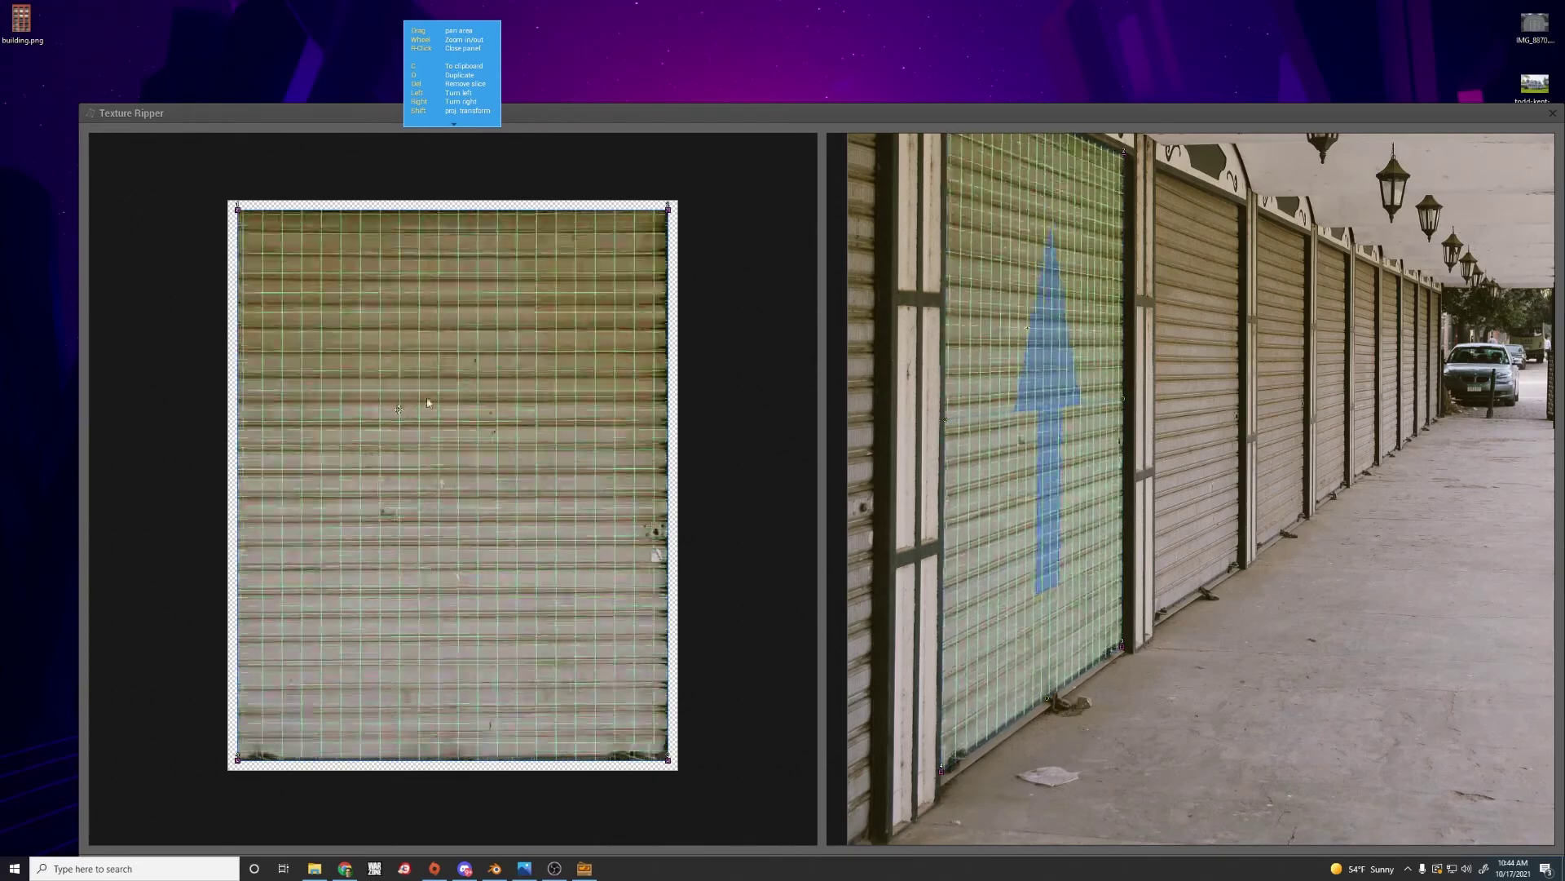